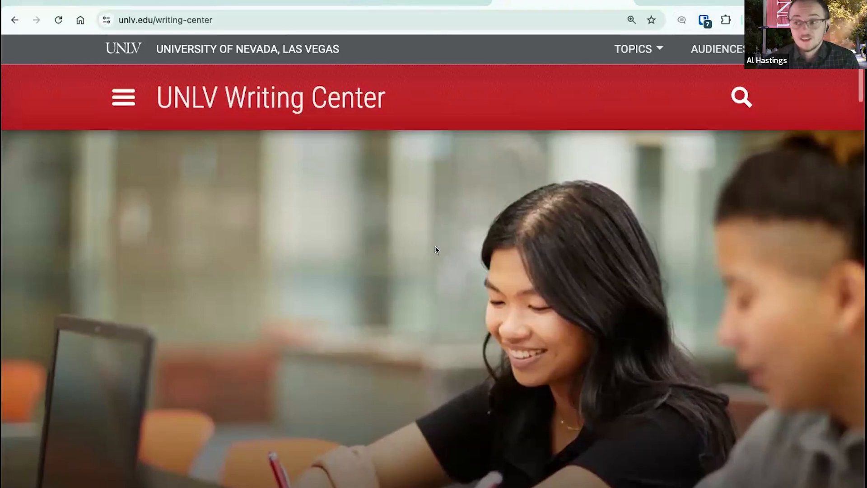
scroll(436, 249, "down", 5)
scroll(436, 250, "down", 1)
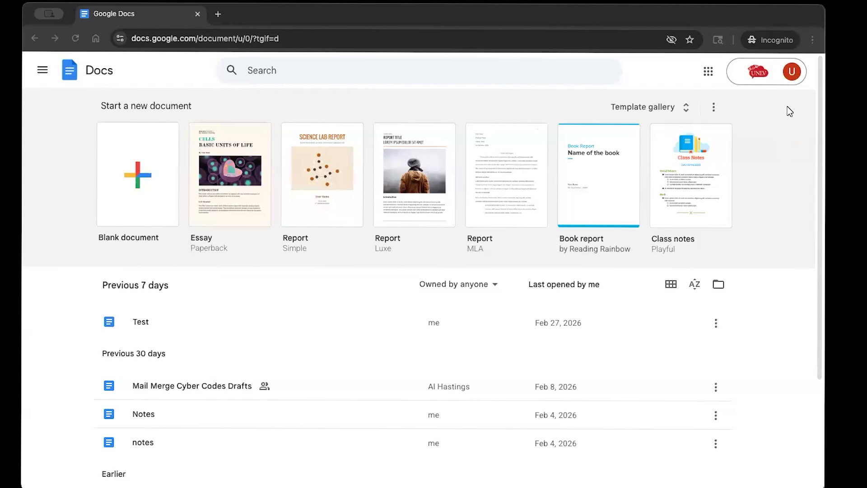
Check which Google account is signed in, open the sign-in page for adding another account, and return to the Docs home page
left_click(791, 73)
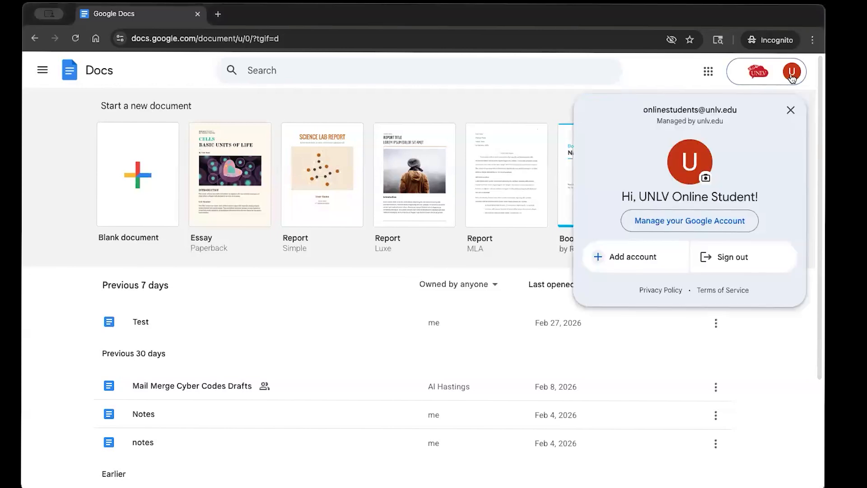
left_click(634, 268)
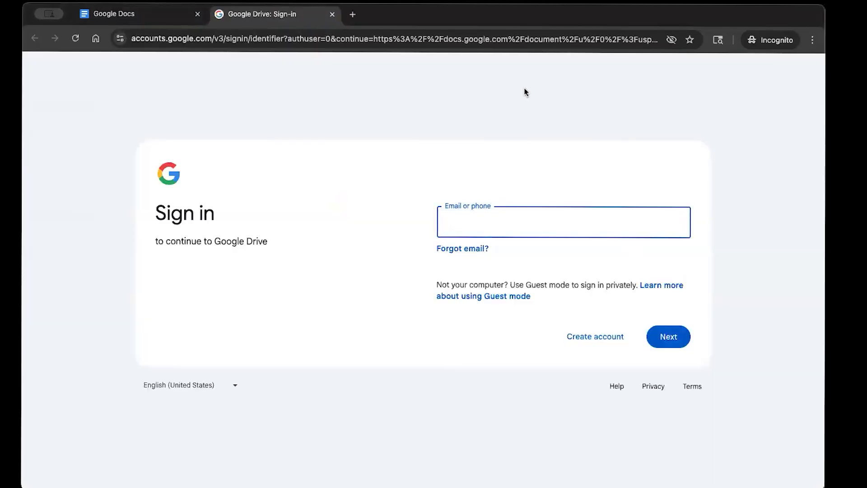
left_click(134, 20)
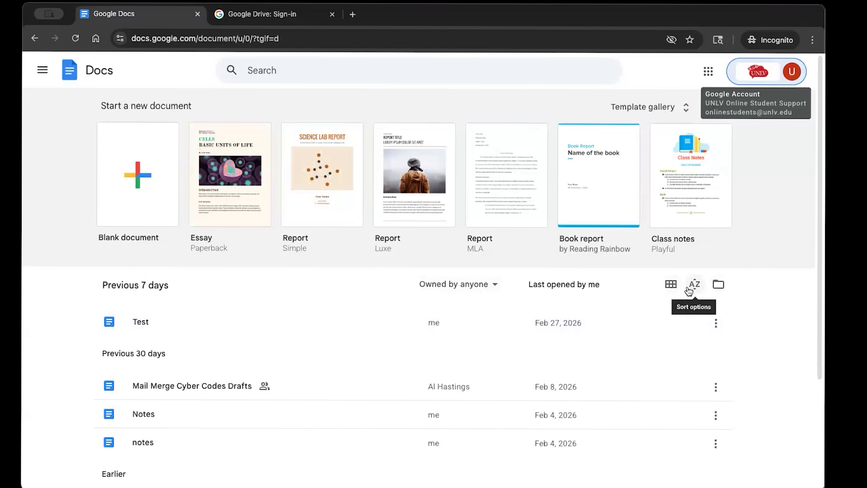
Switch the recent documents to grid view and back to list view, and check the sort options
scroll(688, 289, "up", 3)
left_click(667, 288)
scroll(667, 289, "down", 3)
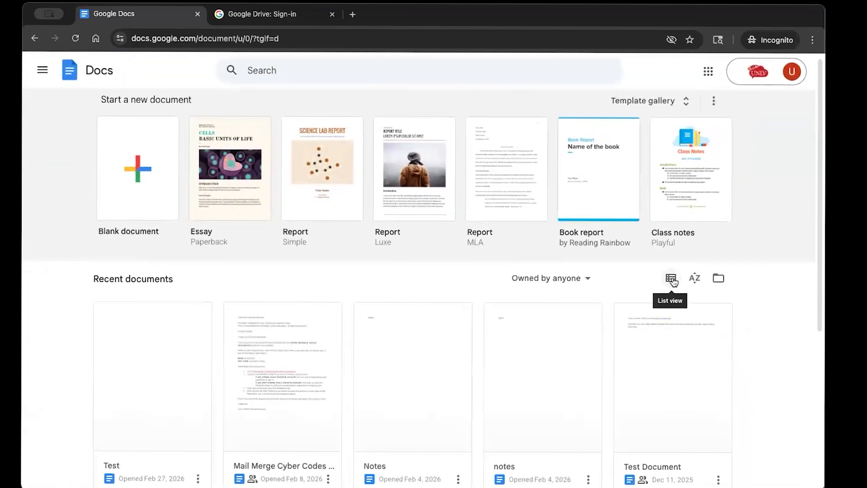
left_click(671, 279)
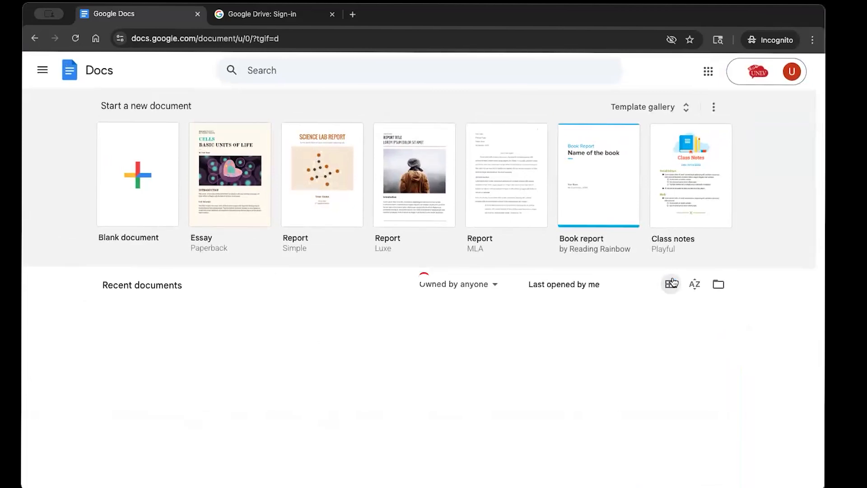
left_click(695, 293)
Create a new blank document
left_click(141, 157)
left_click(144, 157)
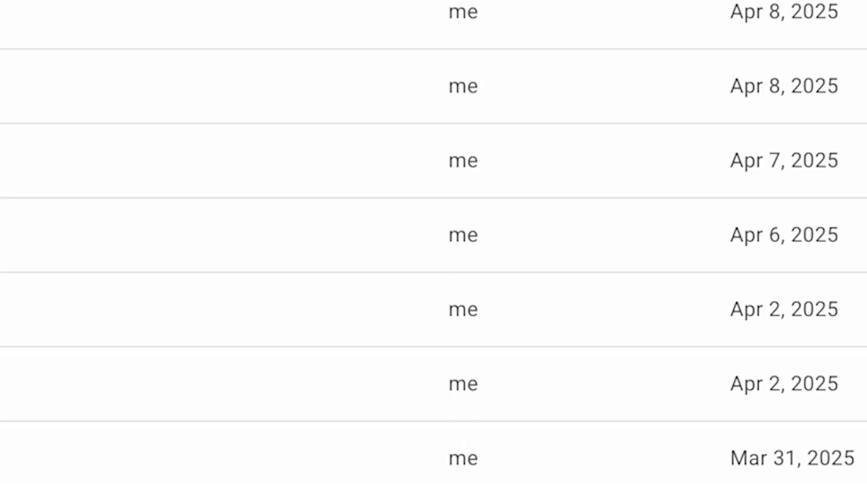
Look through the list of search results for "untitled document"
scroll(216, 270, "down", 8)
scroll(217, 270, "down", 20)
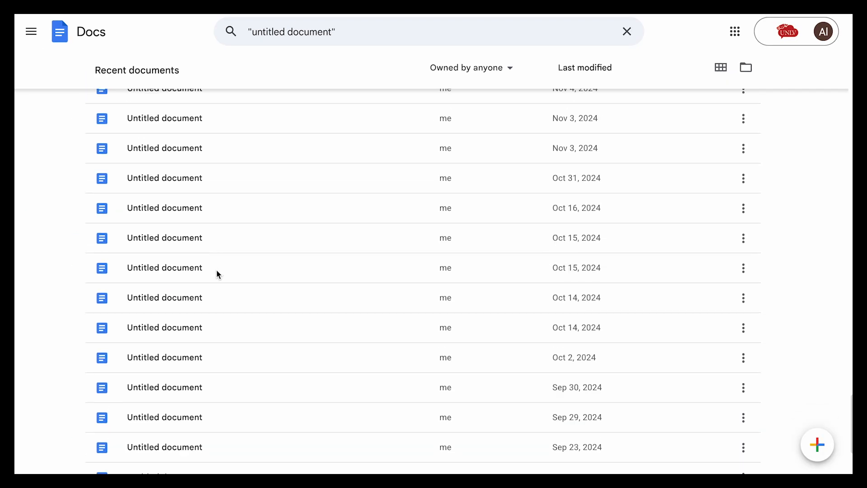
scroll(216, 270, "down", 10)
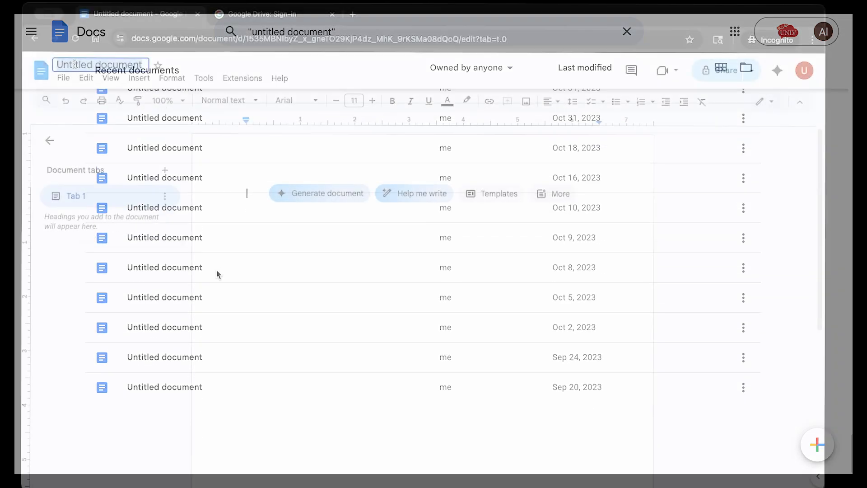
Rename the new document "Course Name _ Assignment _ " followed by the student's last name
left_click(77, 66)
type("C")
type("ourseName")
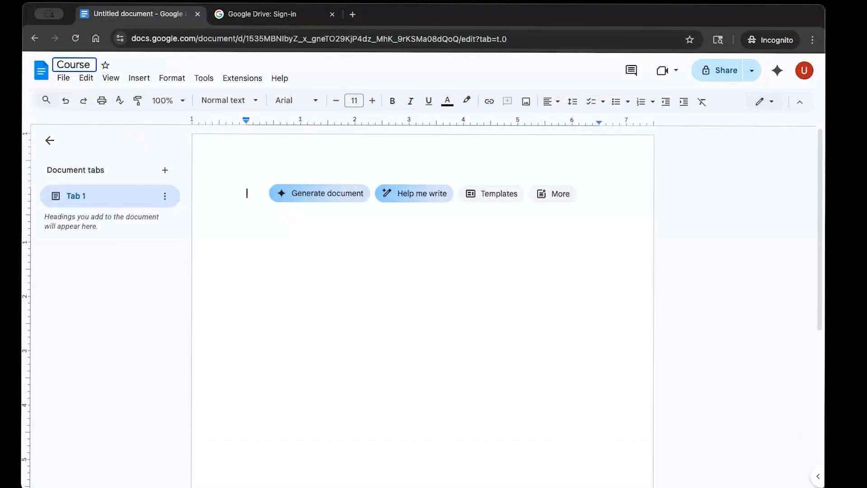
key("BackSpace")
key("BackSpace")
key("BackSpace")
key("BackSpace")
type("Na")
key("BackSpace")
type("ame")
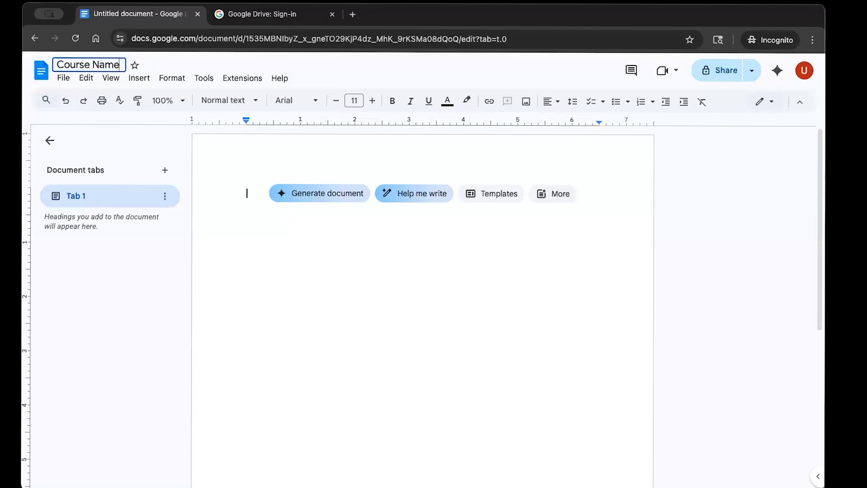
type(" _ Assignmnent")
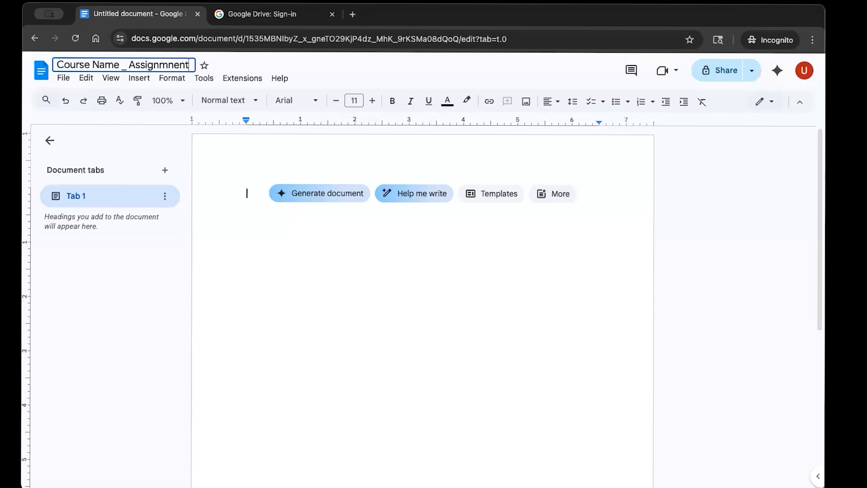
type(" _ Hastings")
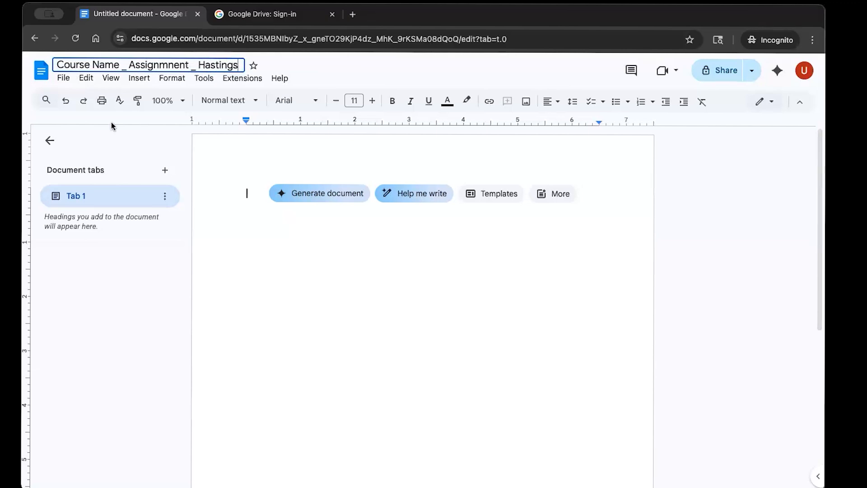
left_click(170, 65)
key("BackSpace")
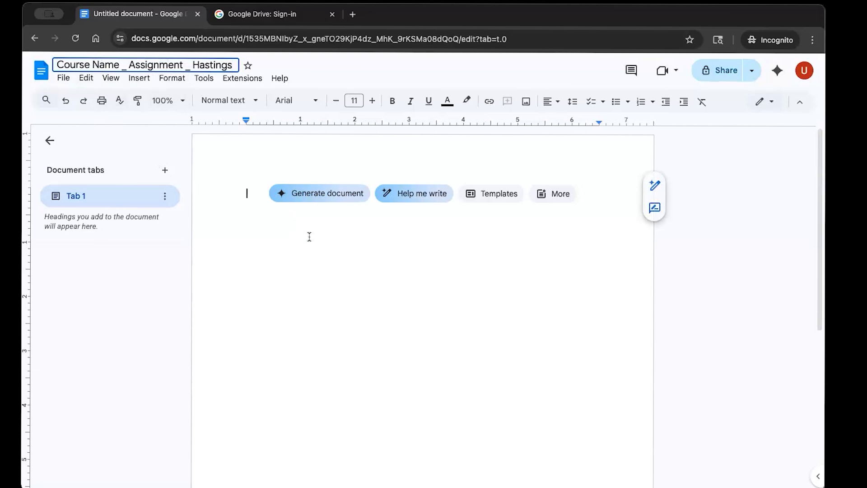
key("Return")
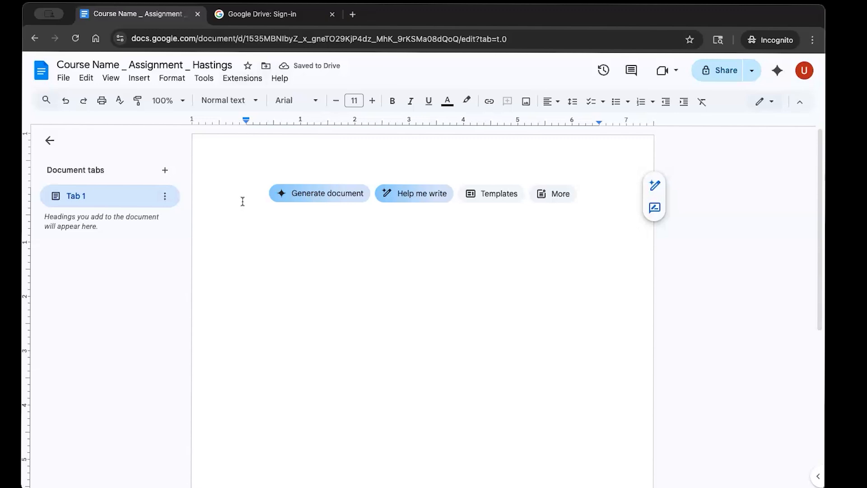
type("hjgjj")
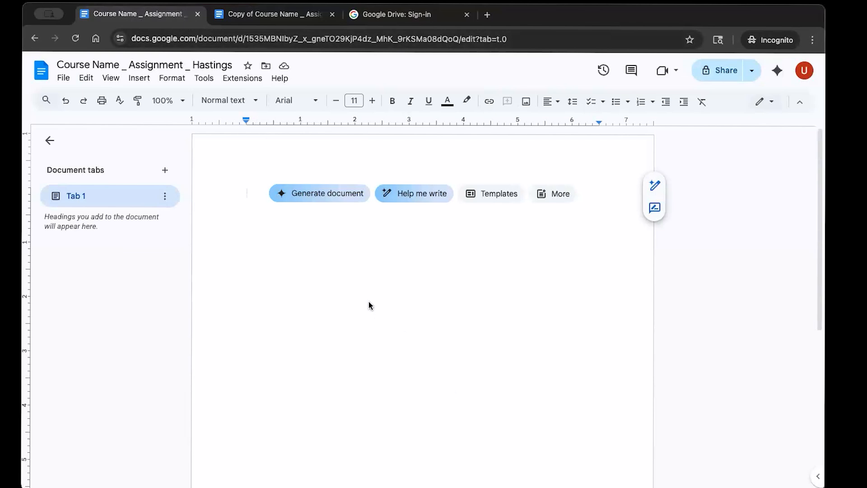
Switch the document's page setup to the Pageless format
left_click(70, 81)
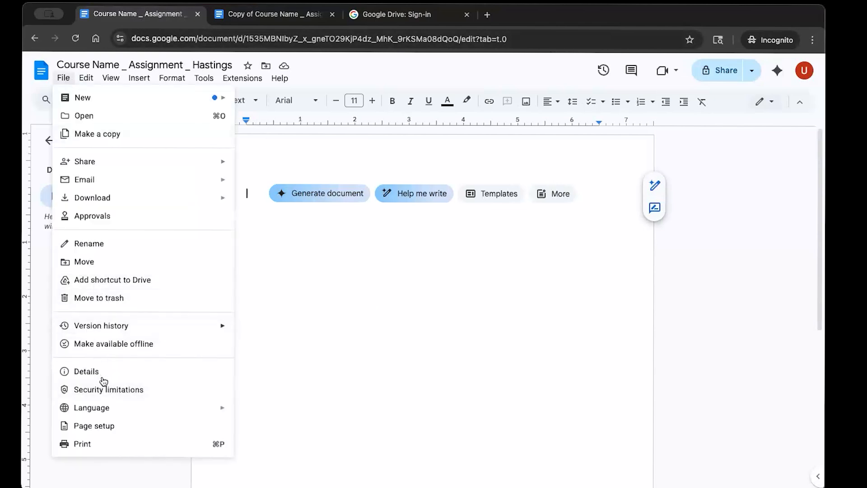
left_click(99, 425)
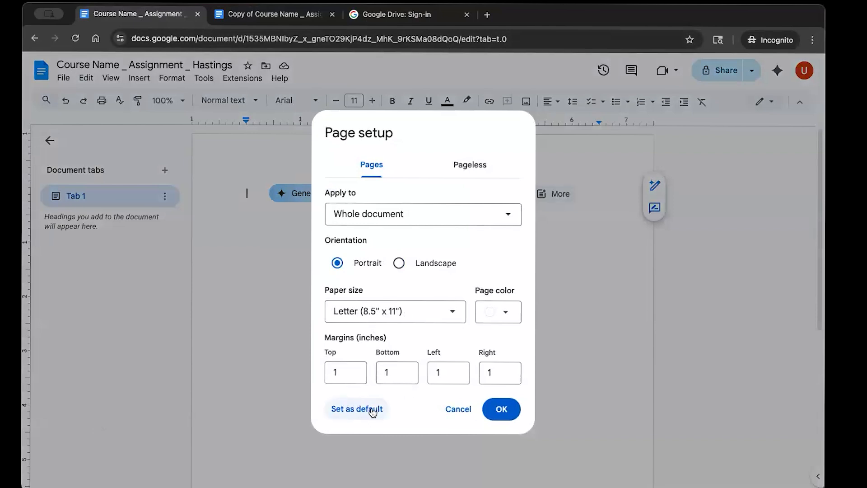
left_click(482, 166)
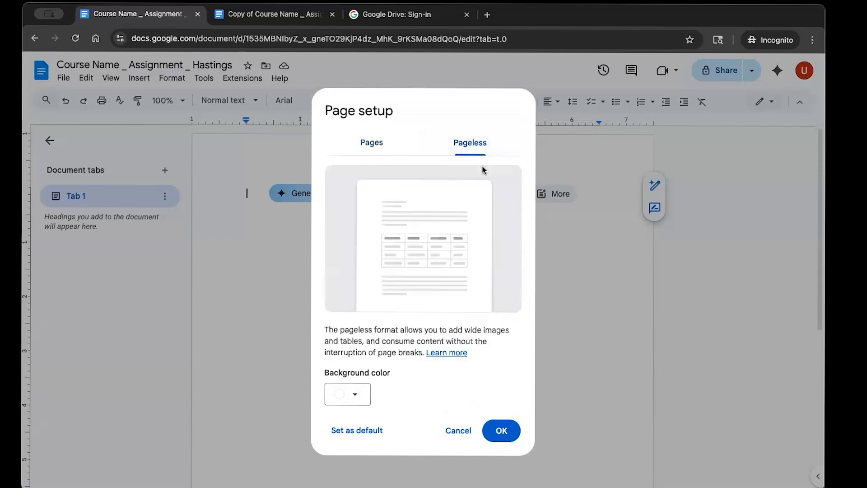
left_click(490, 424)
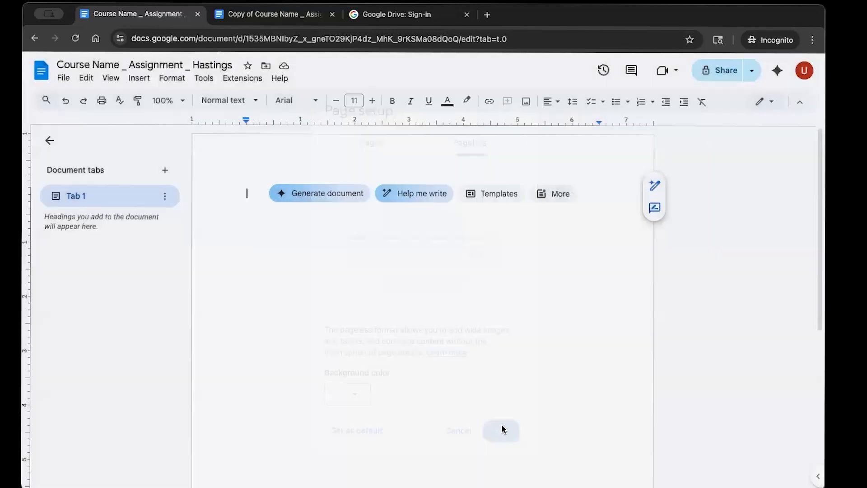
left_click(550, 429)
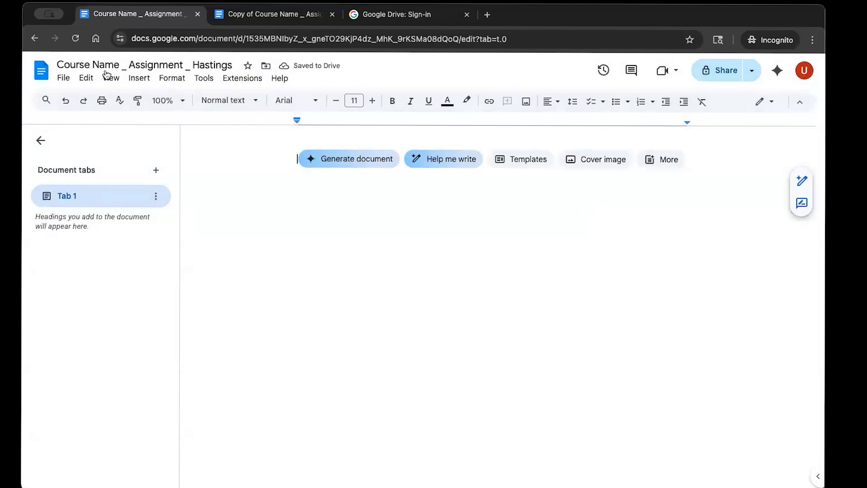
Return the page setup to the Pages format, with Portrait orientation, Letter paper and 1-inch margins for the whole document
left_click(63, 78)
left_click(100, 427)
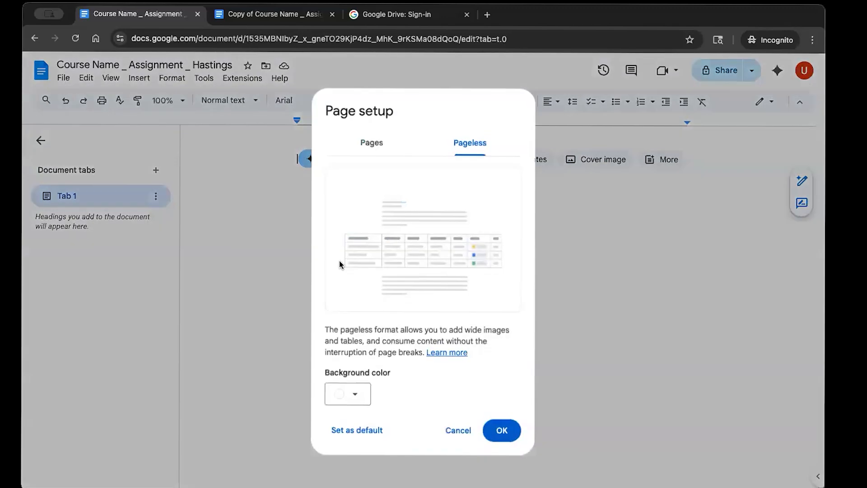
left_click(387, 144)
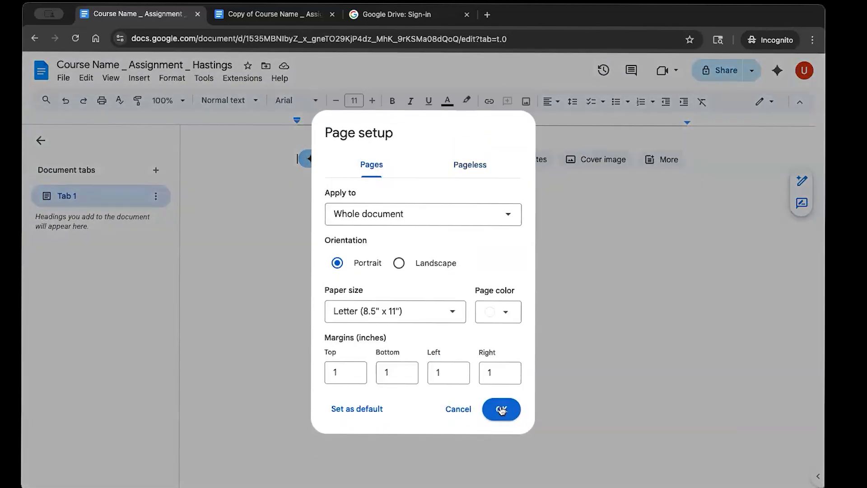
left_click(501, 409)
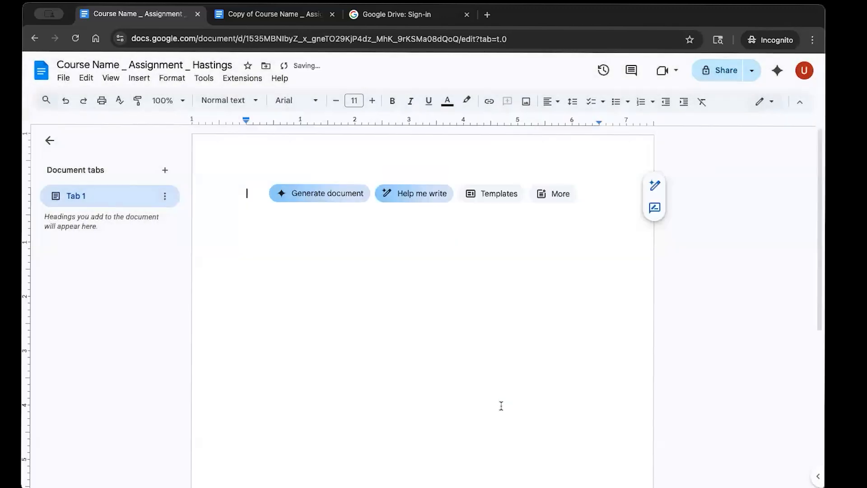
Review the line and paragraph spacing options, including the Double and Custom spacing choices
left_click(177, 79)
mouse_move(200, 152)
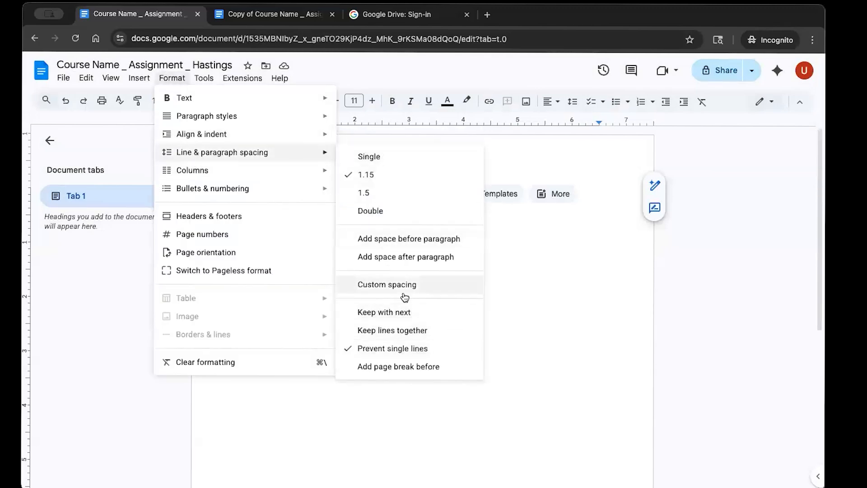
left_click(409, 265)
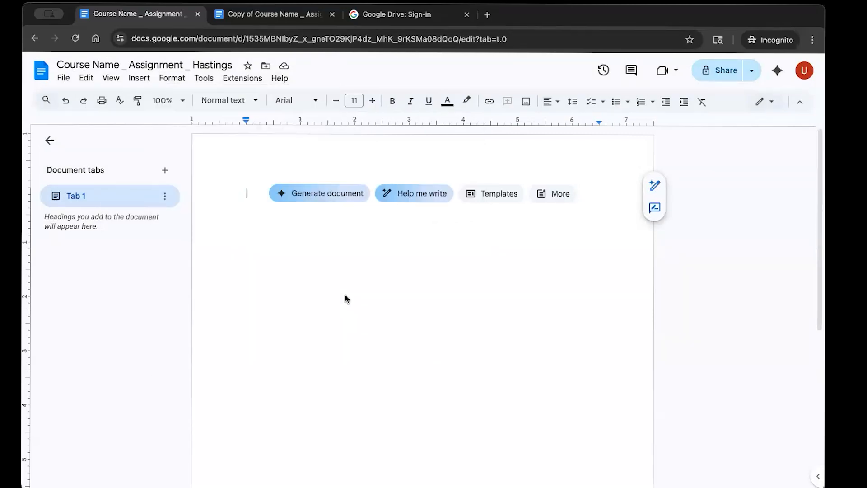
left_click(204, 79)
mouse_move(174, 81)
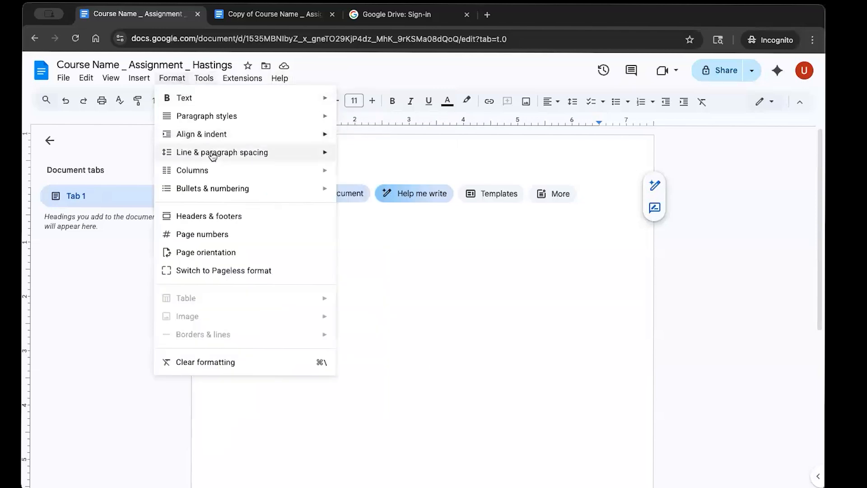
mouse_move(270, 152)
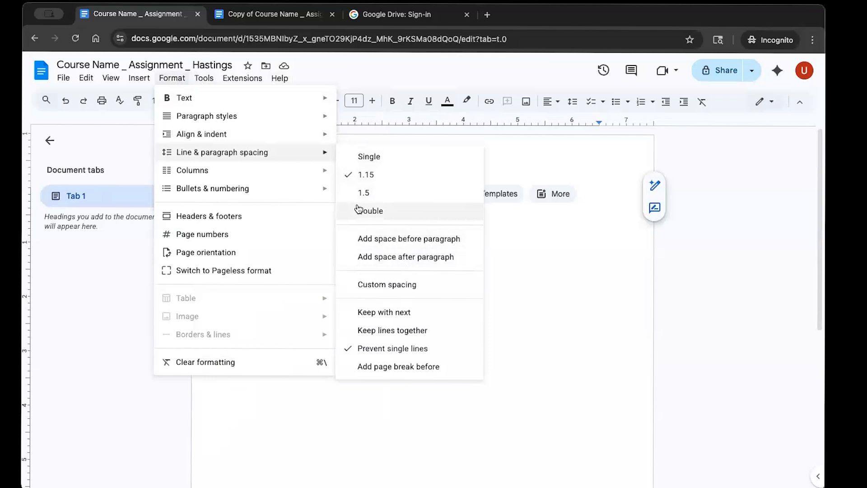
Add a page header with 0.5-inch header and footer margins and right-align its text
left_click(256, 216)
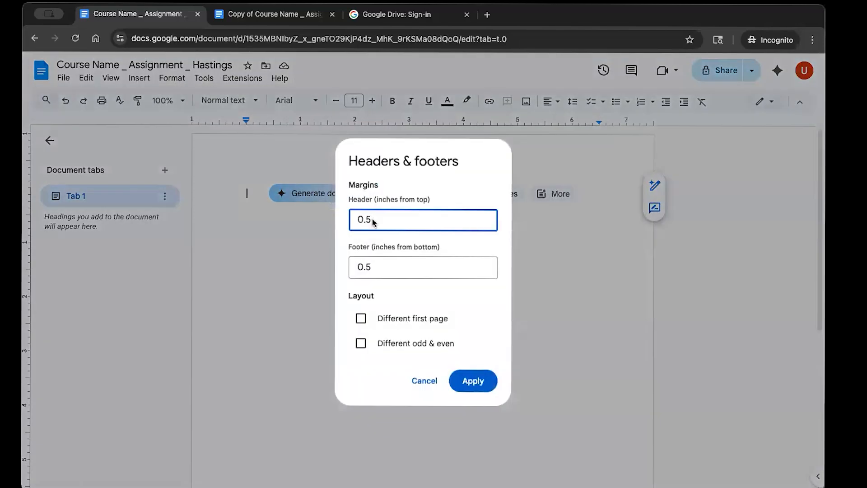
left_click(470, 384)
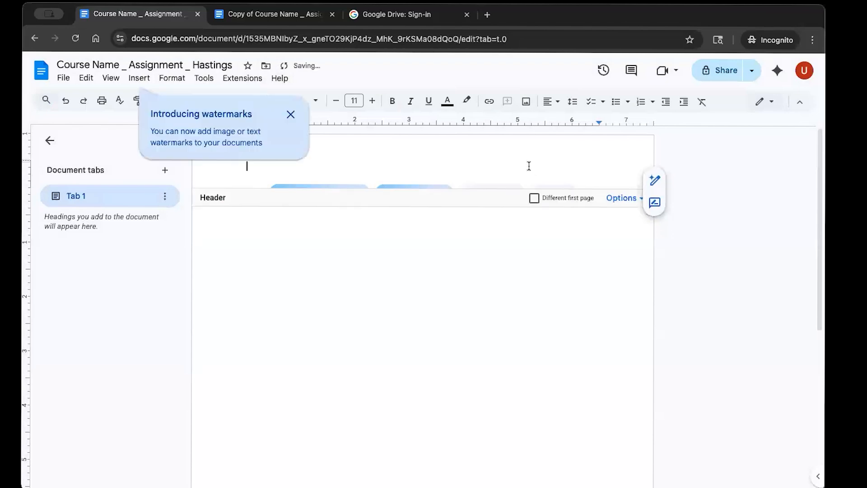
left_click(548, 104)
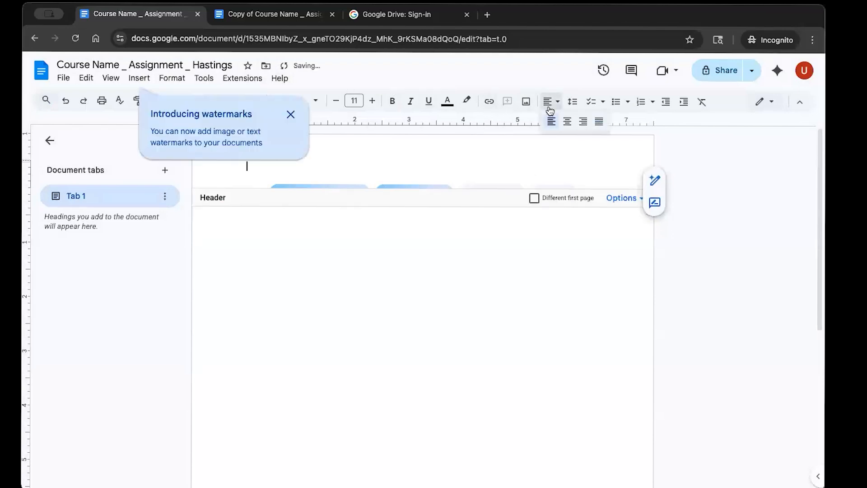
left_click(584, 121)
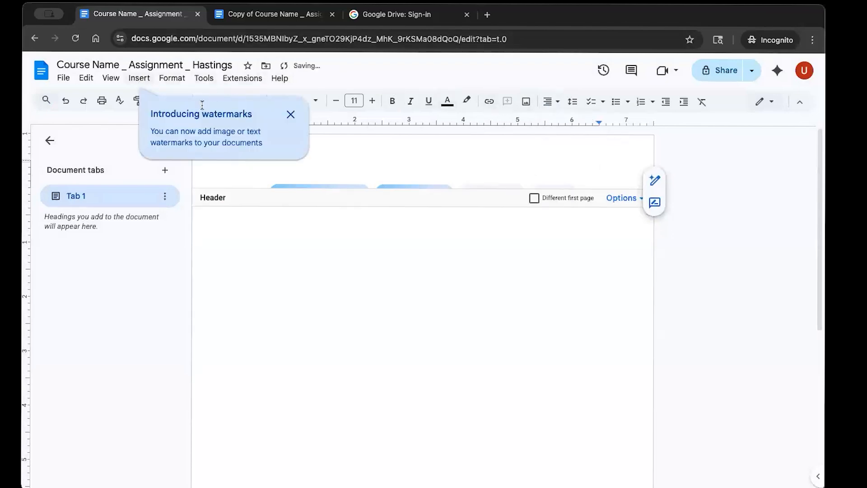
Enter the student's last name in the page header, followed by an automatic page number
left_click(291, 115)
type("H")
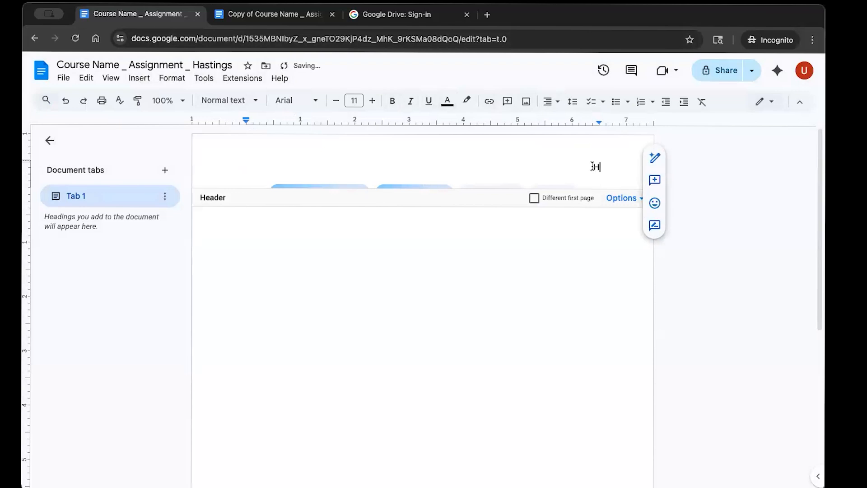
type("astings")
left_click(279, 78)
left_click(622, 199)
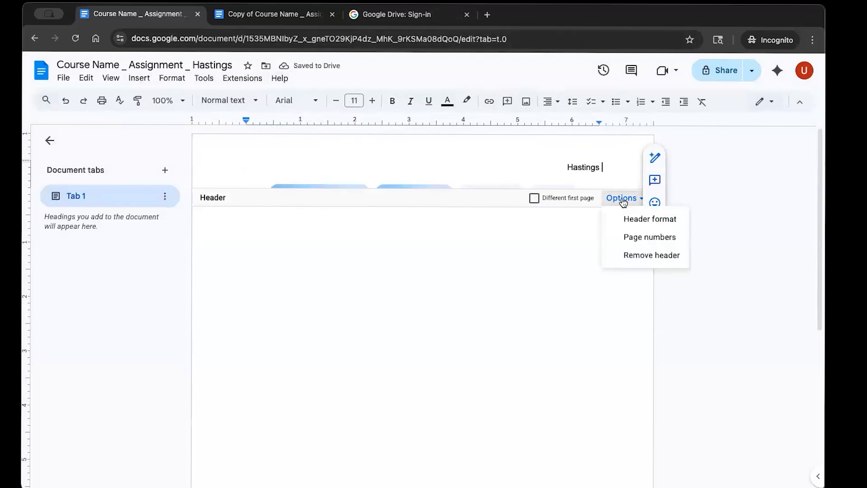
left_click(631, 239)
left_click(465, 373)
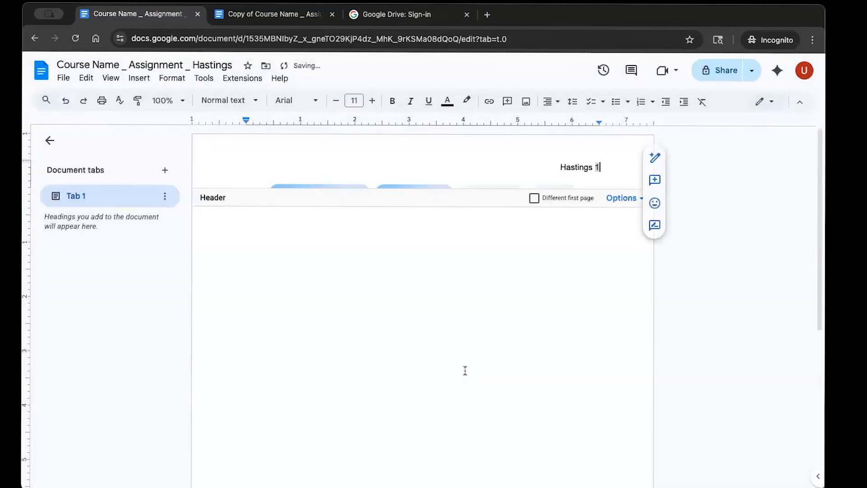
Leave the page header and apply the Title style to the empty first line of the document body
key("Escape")
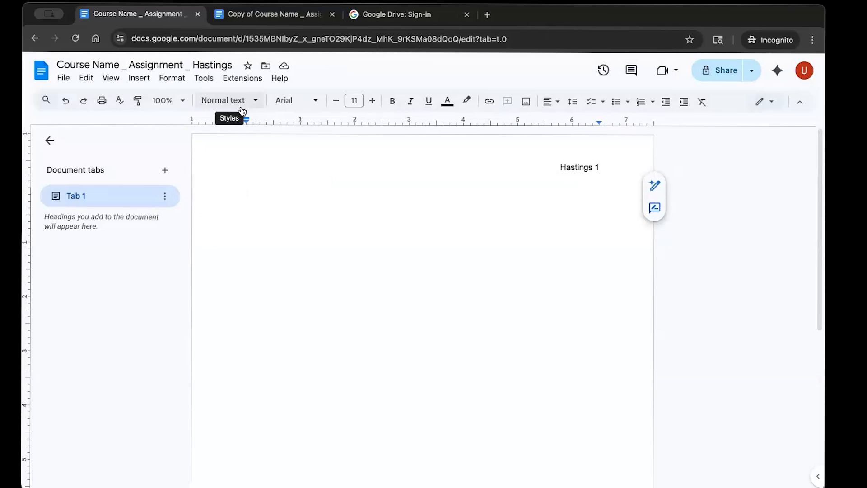
left_click(243, 101)
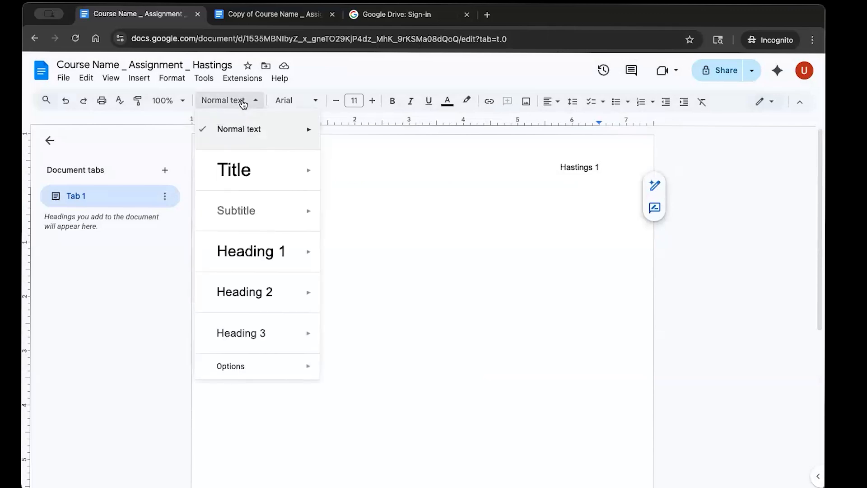
left_click(254, 168)
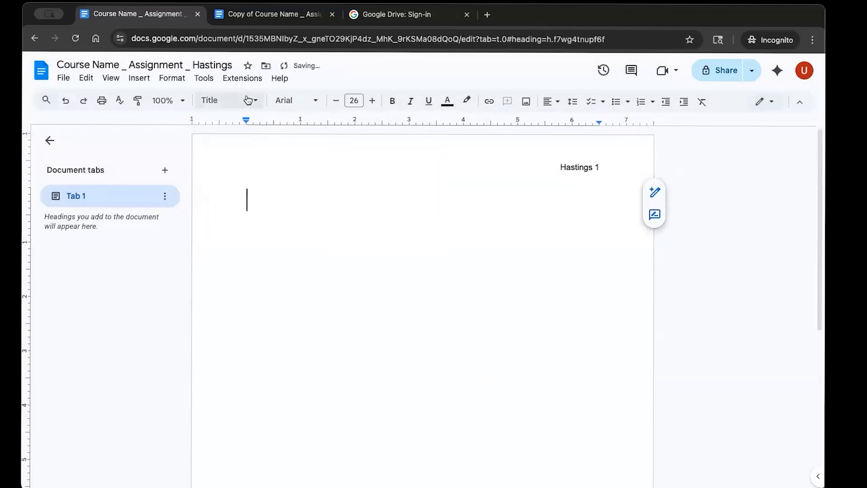
Change the style of the empty first body line to Heading 2
left_click(228, 101)
mouse_move(248, 130)
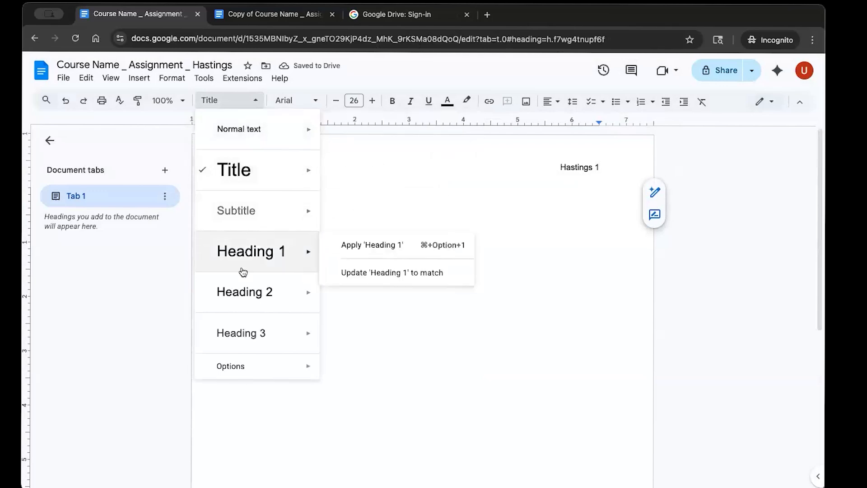
mouse_move(261, 337)
mouse_move(253, 291)
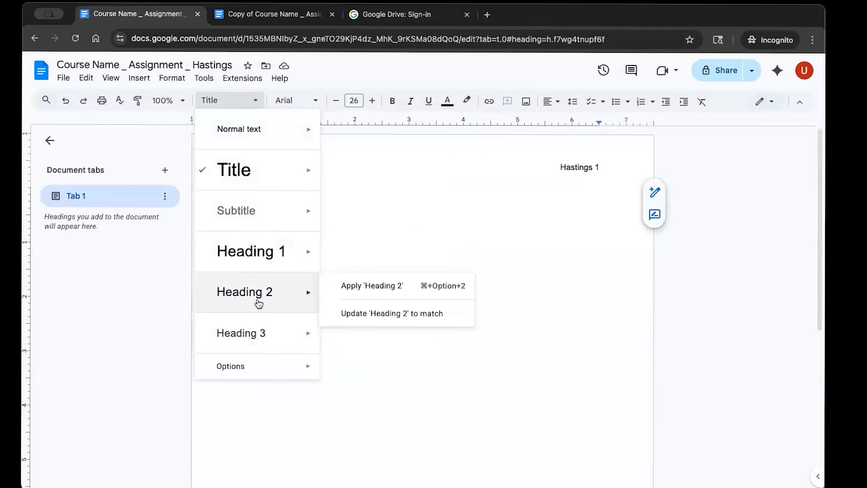
left_click(259, 302)
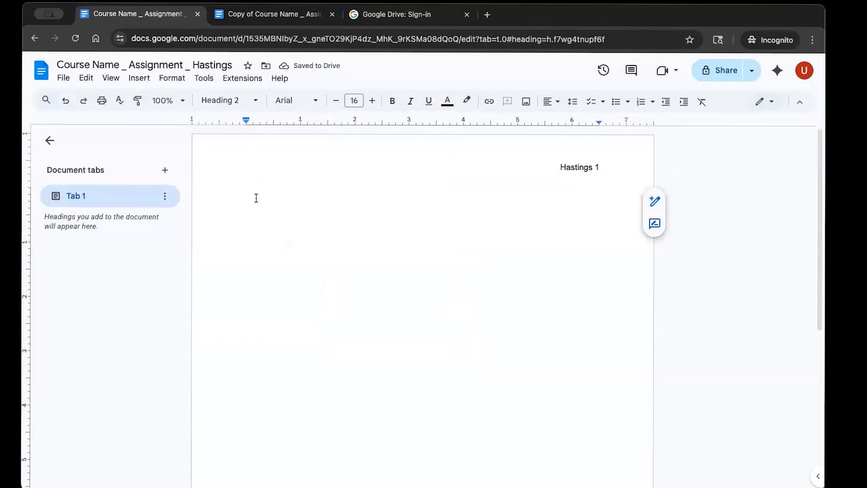
Enter "Test" on the first body line and set its font size to 30
type("Test")
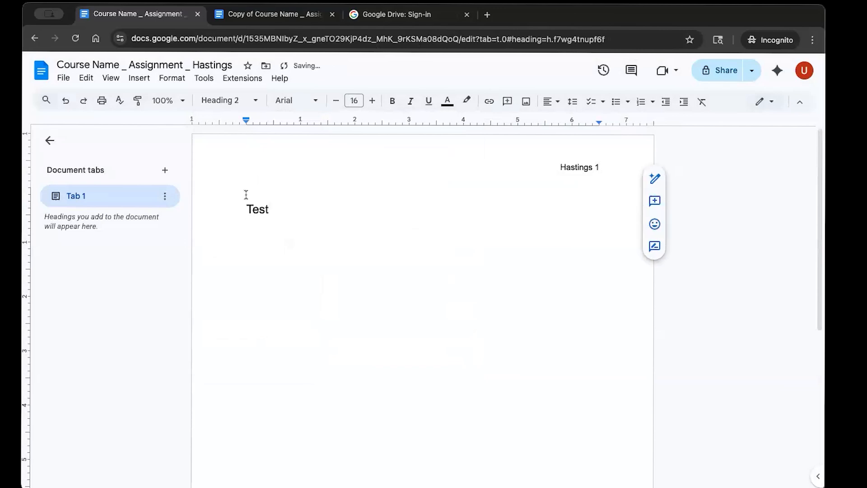
double_click(257, 215)
left_click(354, 100)
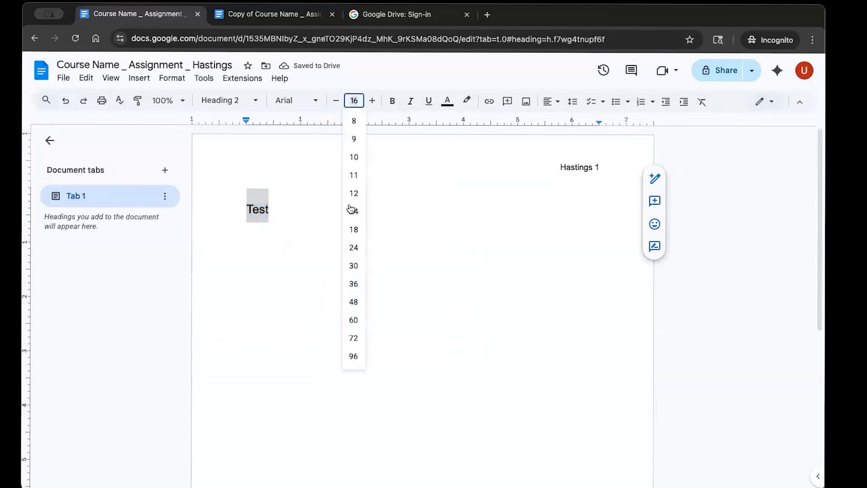
left_click(353, 266)
Update the Heading 2 style to match the formatting of the "Test" line
left_click(249, 102)
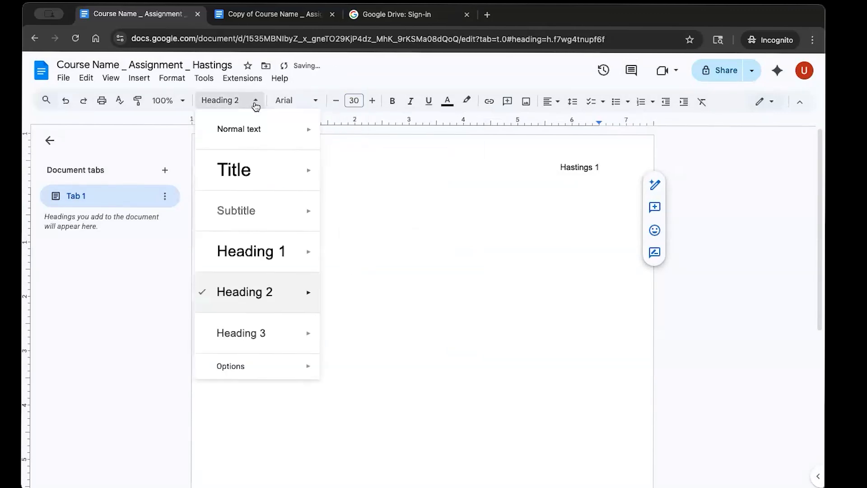
mouse_move(294, 301)
left_click(375, 312)
Add a sample line reading "Jhgjhgff" below "Test" and apply the updated Heading 2 style to it
left_click(354, 255)
key("Return")
type("jhgjhgff")
double_click(259, 253)
left_click(228, 101)
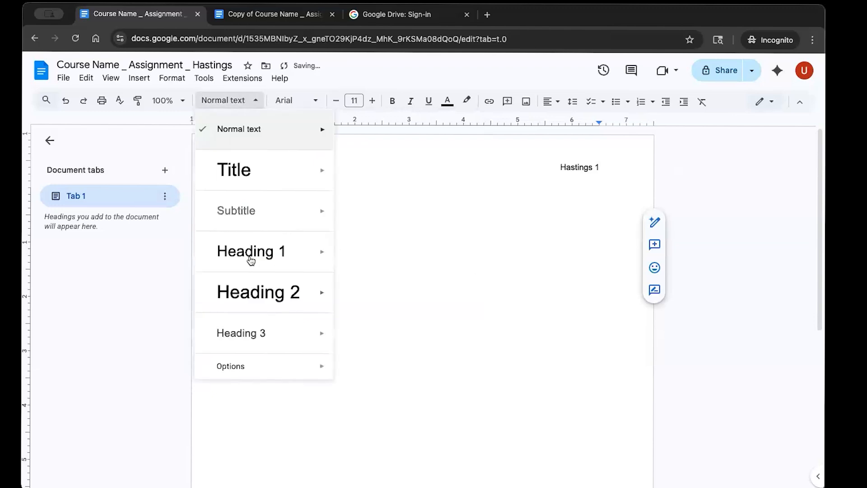
mouse_move(316, 292)
left_click(375, 285)
left_click(287, 275)
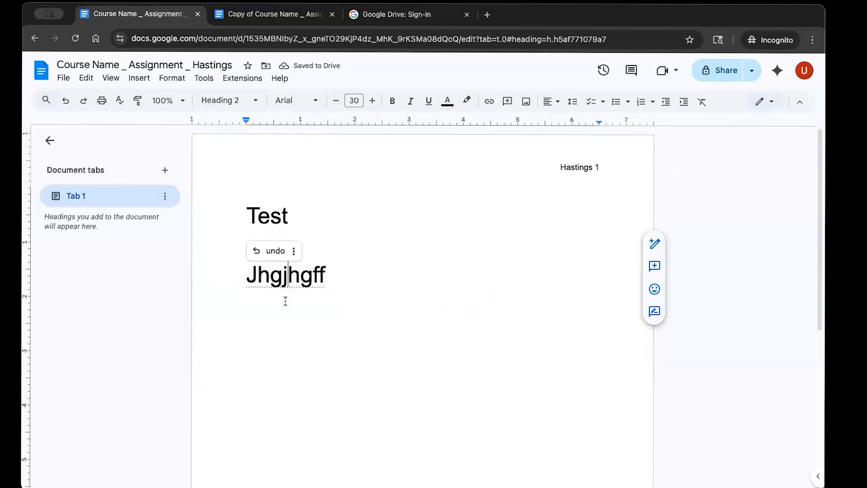
Replace the sample lines with the pasted Step 4 discussion text and apply the Normal text style to all of it
triple_click(320, 281)
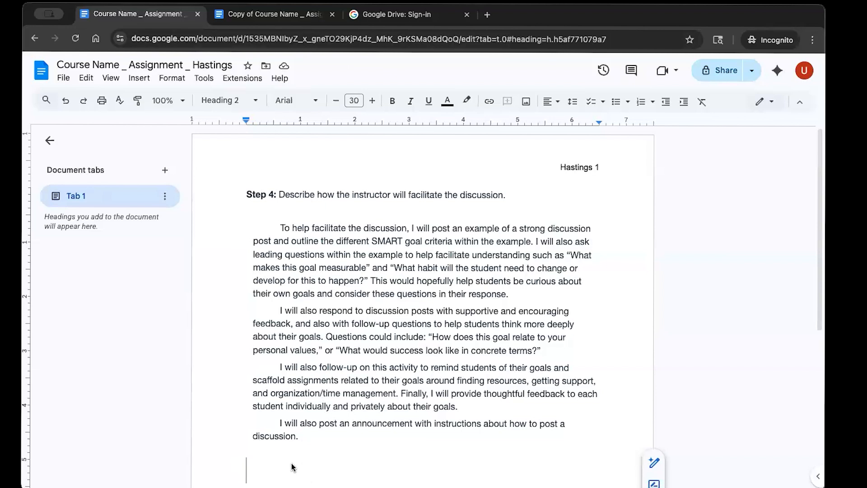
key("BackSpace")
left_click_drag(243, 193, 399, 466)
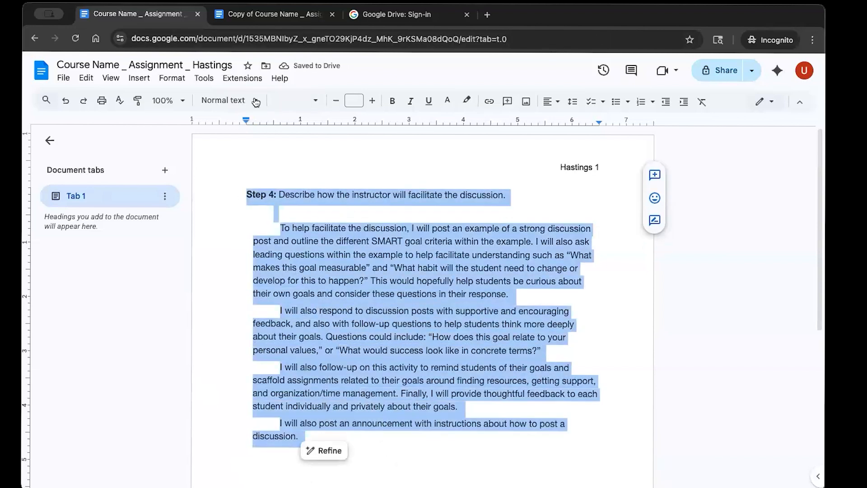
left_click(253, 101)
left_click(240, 131)
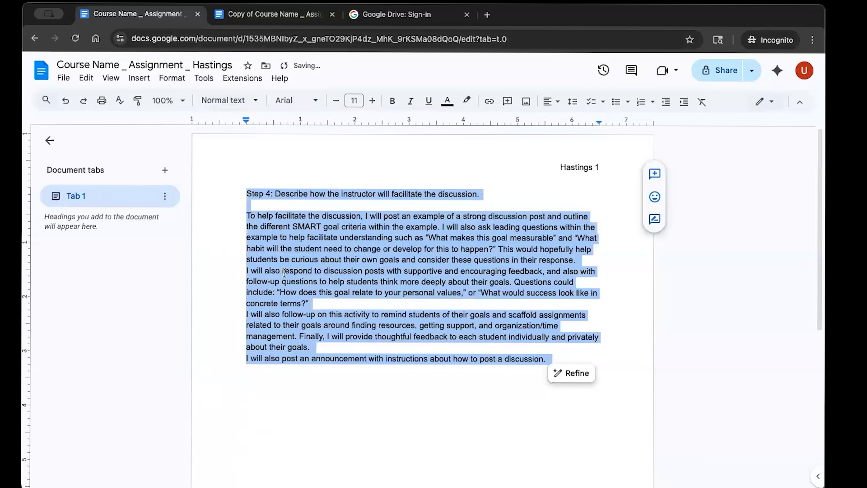
Indent the first line of each of the four discussion paragraphs below the Step 4 prompt
left_click(231, 217)
key("Tab")
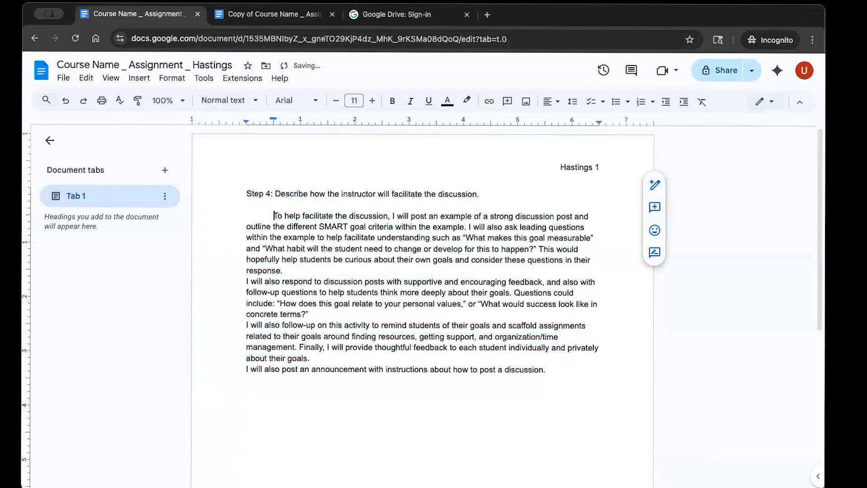
left_click(232, 286)
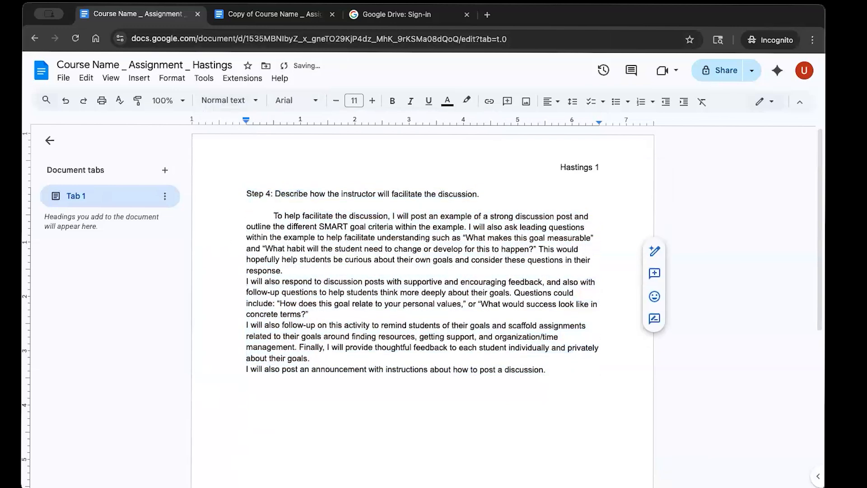
key("Tab")
left_click(232, 335)
left_click(232, 324)
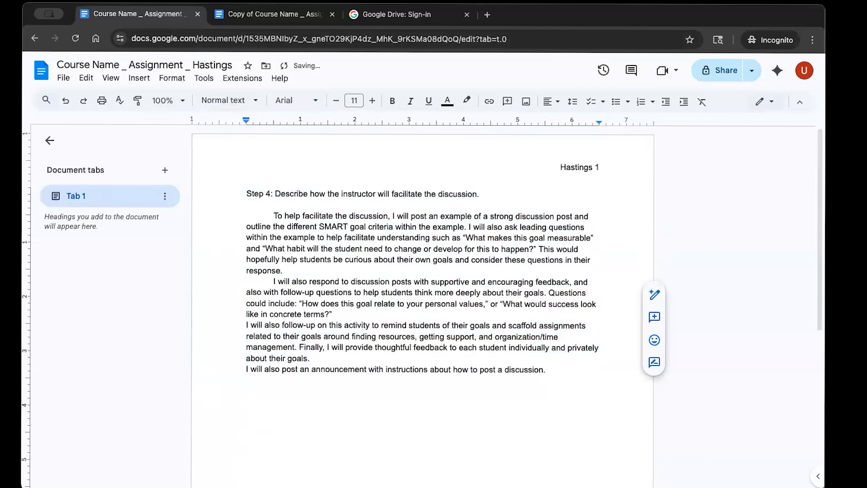
key("Tab")
left_click(231, 360)
left_click(232, 370)
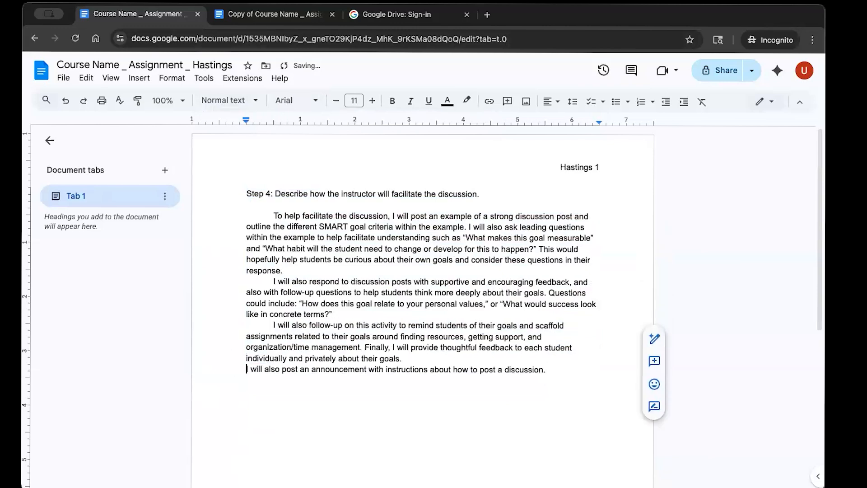
key("Tab")
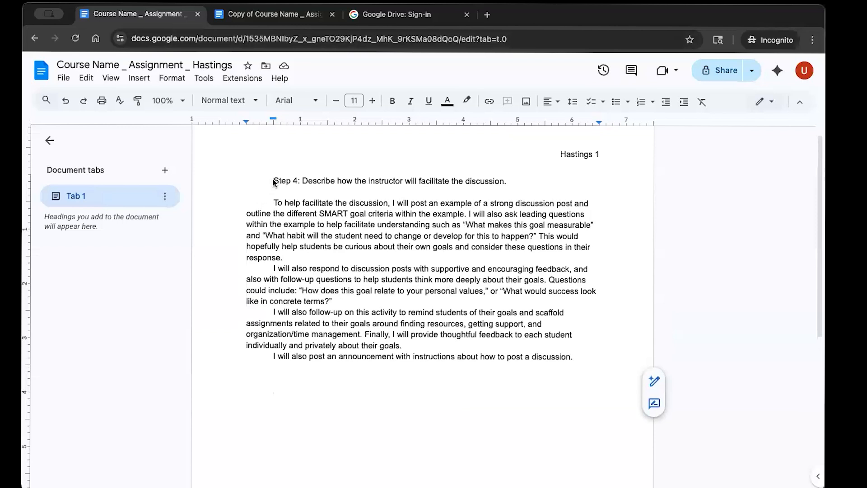
Copy the whole Step 4 discussion text and update the Normal text style to match its indented formatting
left_click_drag(274, 180, 574, 357)
key("ctrl+c")
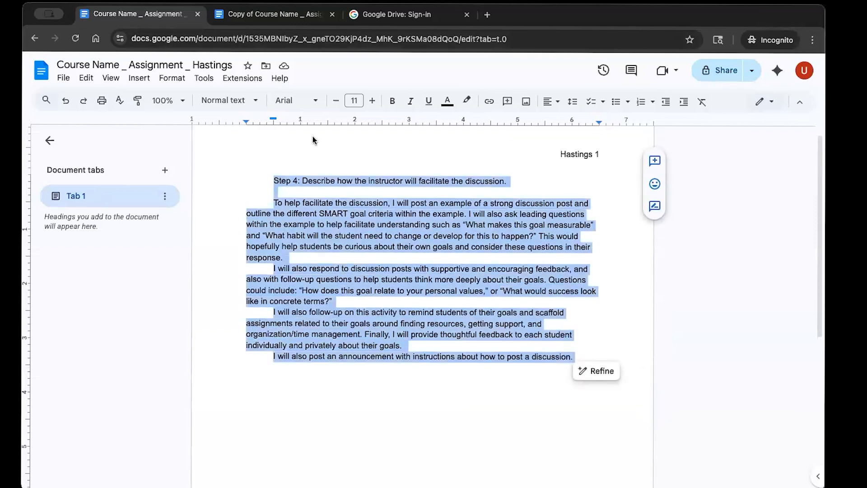
left_click(256, 102)
mouse_move(319, 131)
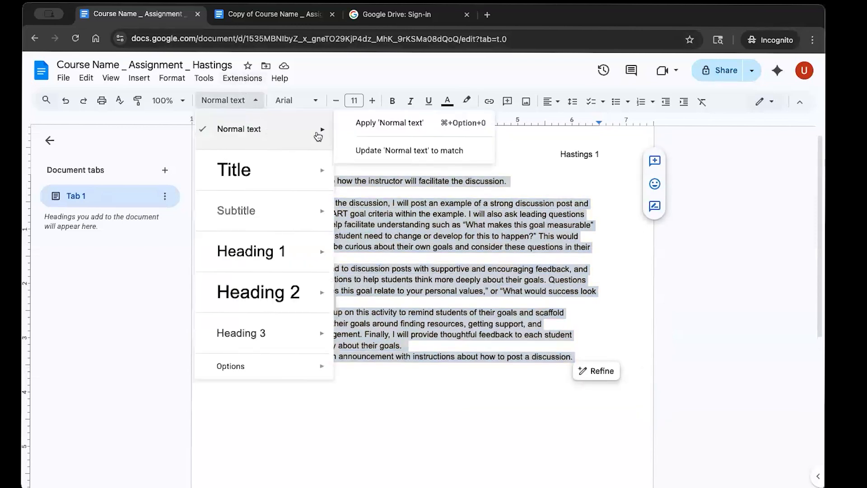
left_click(389, 152)
left_click(394, 323)
Paste the Step 4 discussion text again below the existing paragraphs and apply the updated Normal text style to the pasted copy
left_click(613, 390)
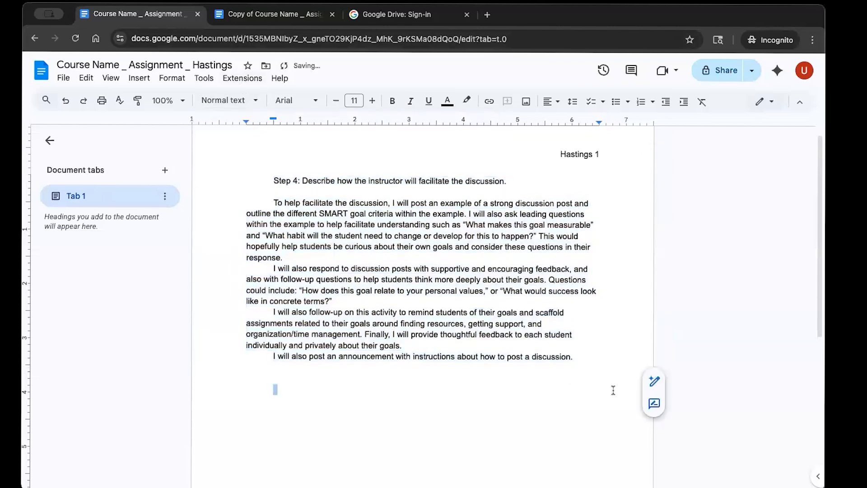
key("ctrl+v")
left_click_drag(246, 193, 307, 441)
left_click(230, 100)
mouse_move(293, 129)
left_click(388, 120)
left_click(332, 248)
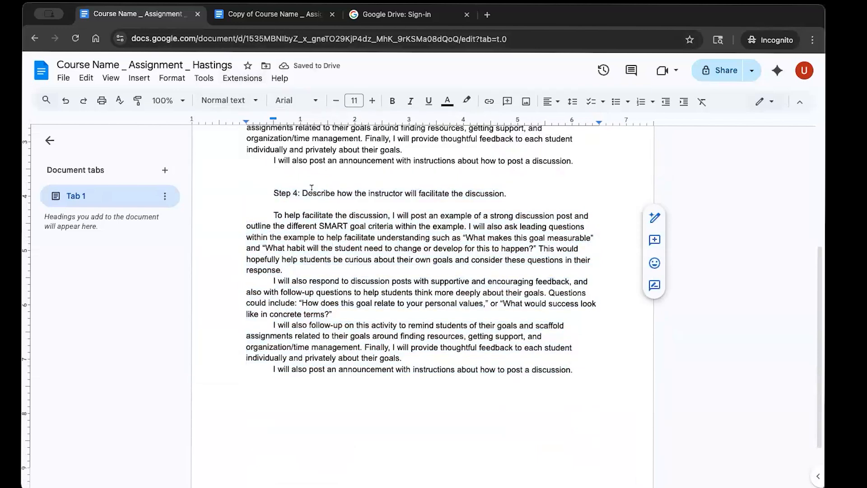
Review the link suggestions for the words "goal criteria" in the first paragraph without adding a link
scroll(316, 163, "down", 2)
left_click_drag(350, 170, 394, 179)
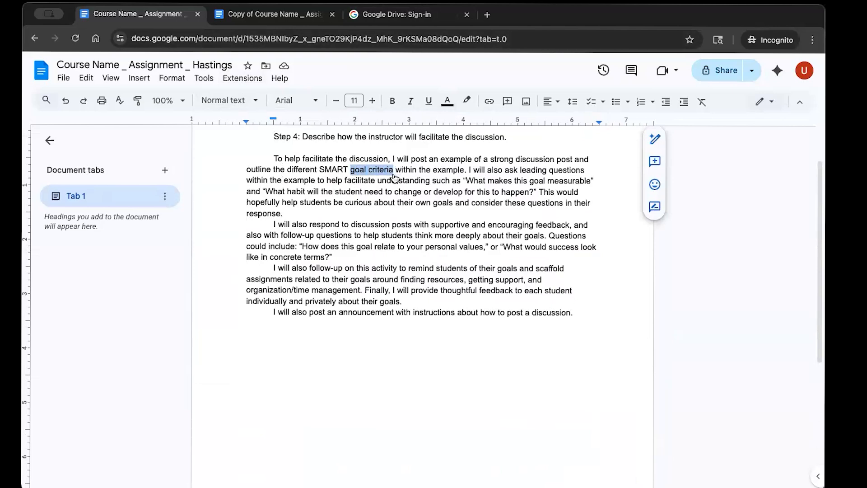
key("ctrl+k")
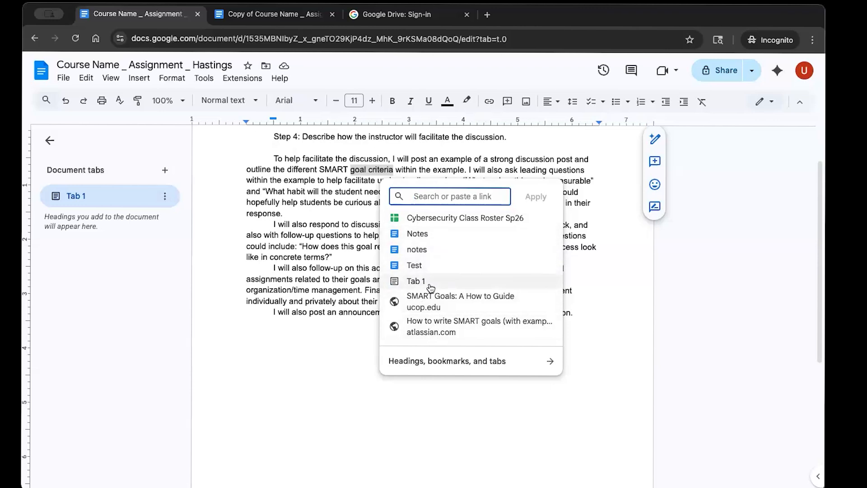
left_click(293, 350)
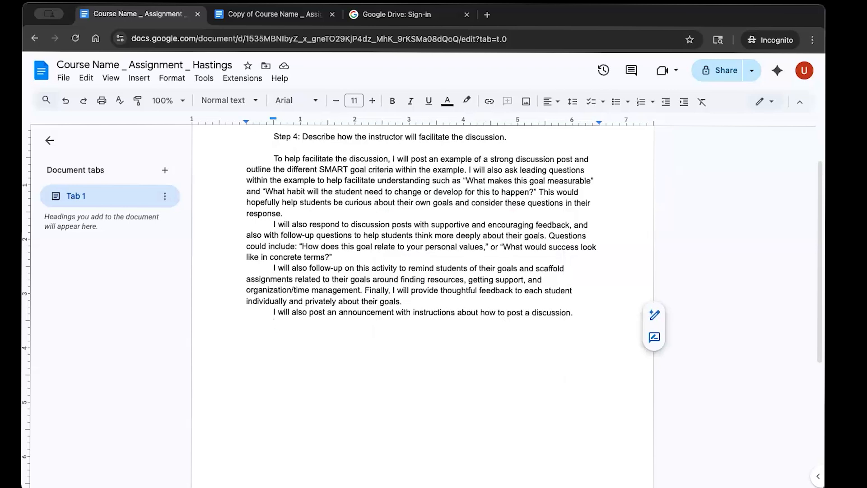
Add a line reading "heading" below the last discussion paragraph and apply the Heading 1 style to it
key("Return")
type("heading")
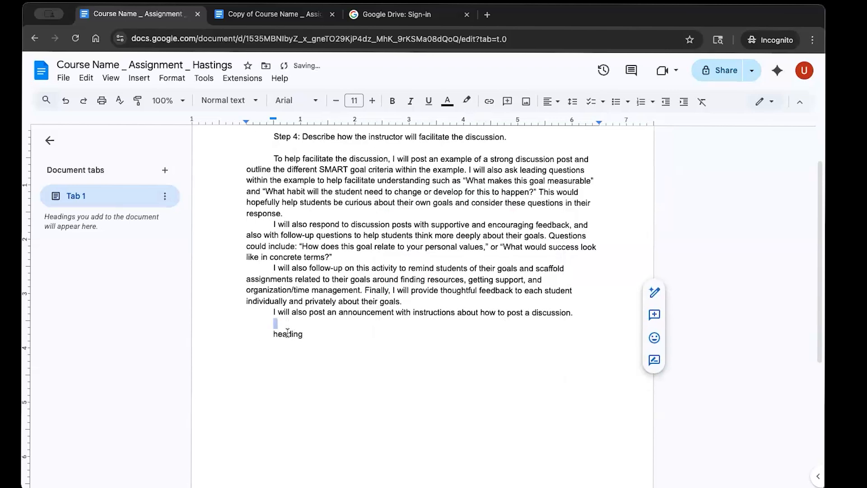
double_click(287, 332)
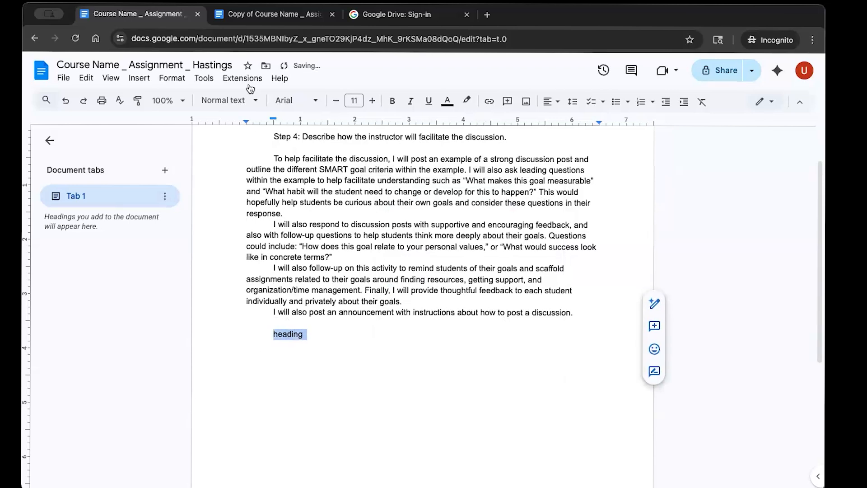
left_click(230, 100)
left_click(250, 265)
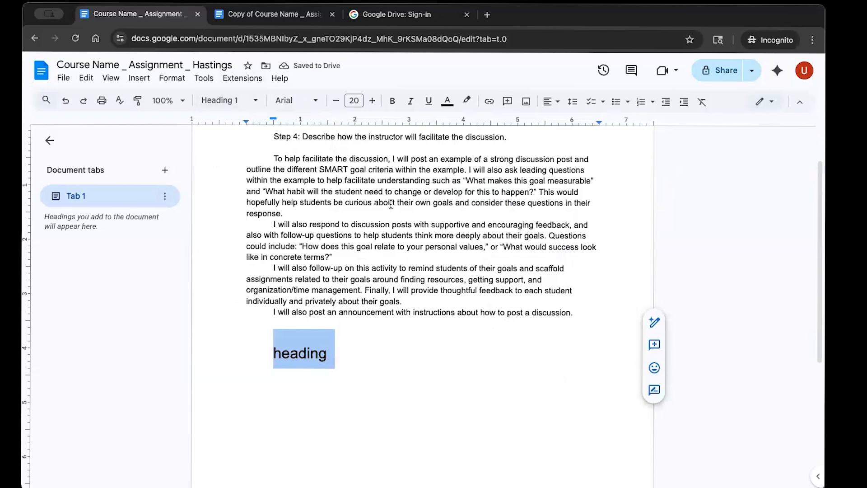
Link the words "goal criteria" in the first paragraph to the document's "heading" section
left_click_drag(351, 172, 392, 174)
key("ctrl+k")
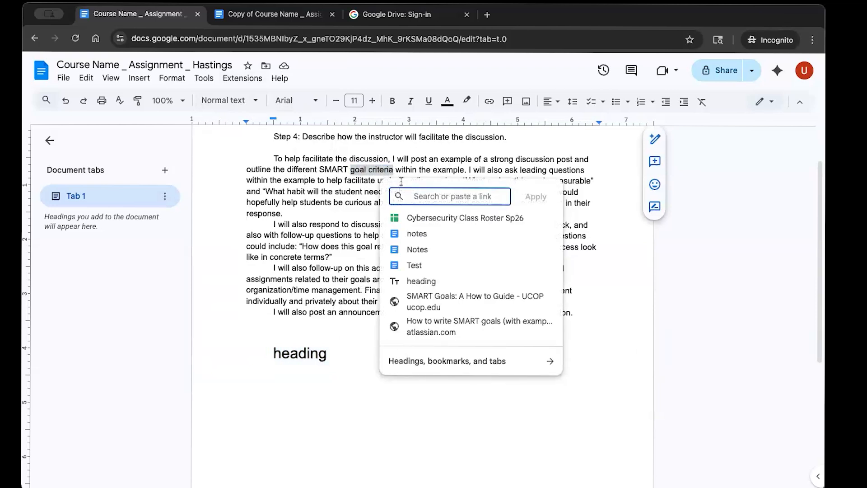
left_click(420, 279)
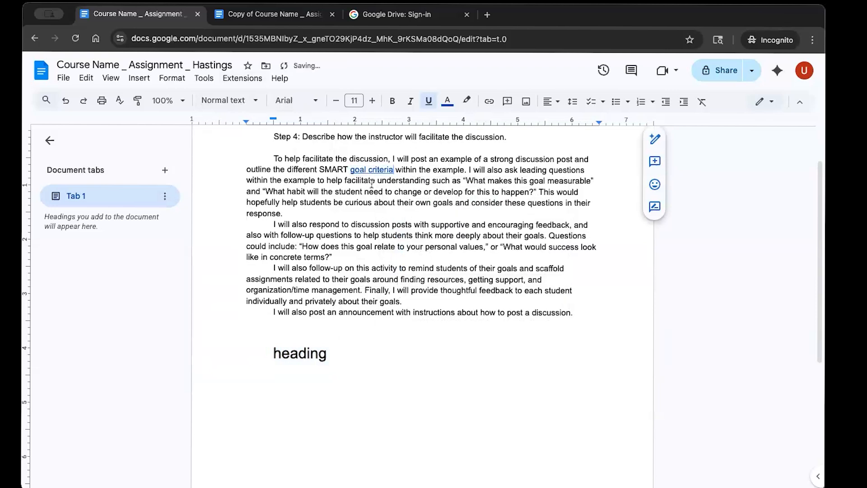
Follow the "goal criteria" link to test the jump to its heading
left_click(390, 190)
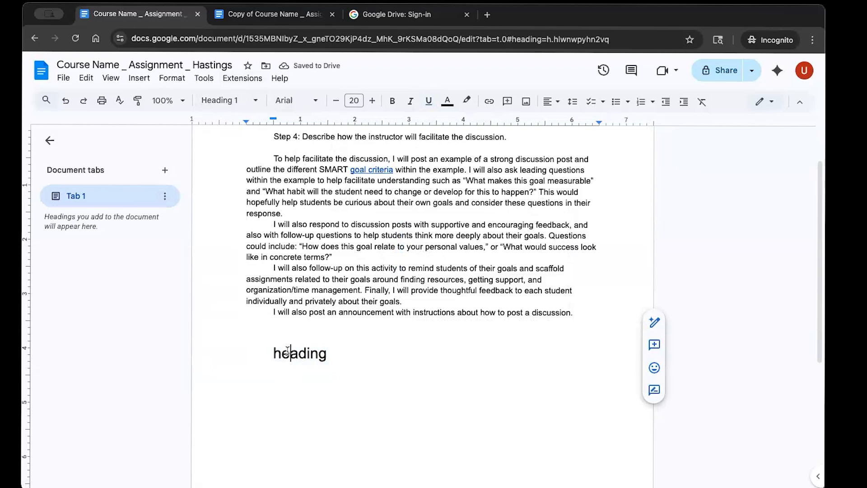
left_click(431, 315)
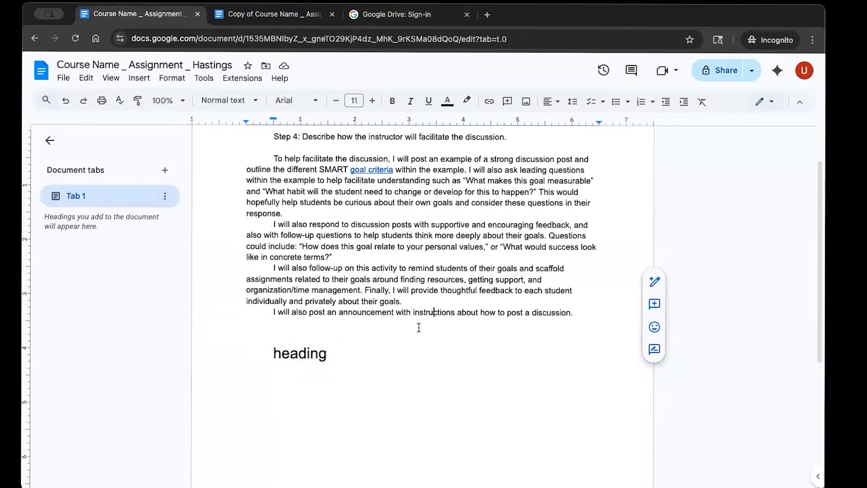
double_click(374, 347)
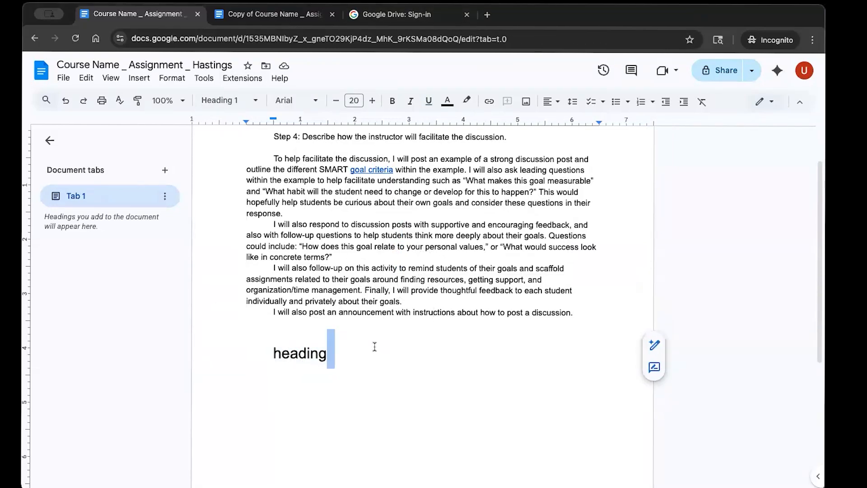
left_click(374, 347)
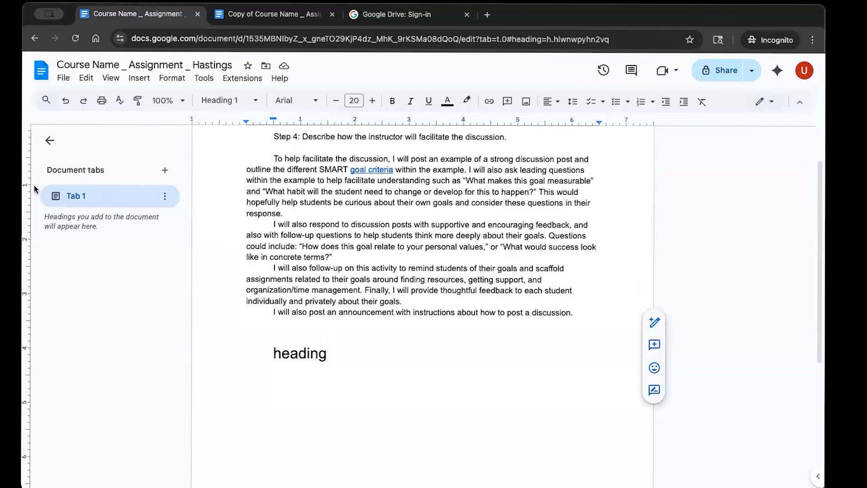
Paste the "Online Education" picture on a new line below the heading
left_click(150, 79)
mouse_move(165, 80)
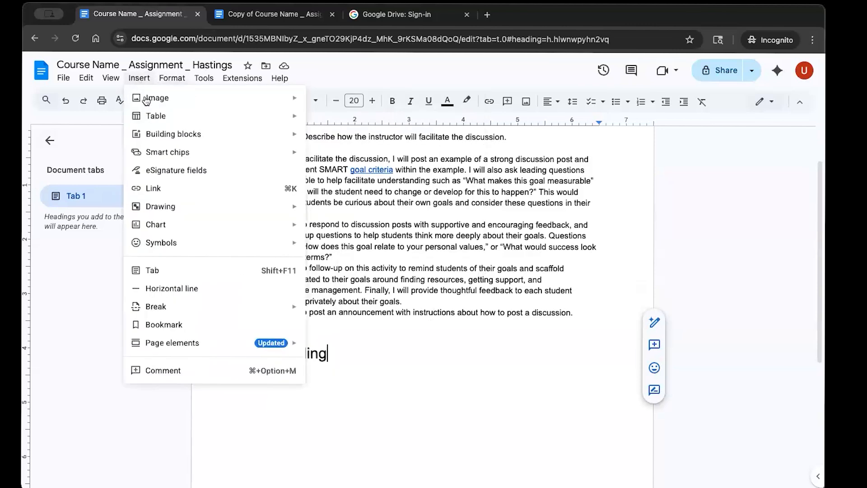
left_click(158, 78)
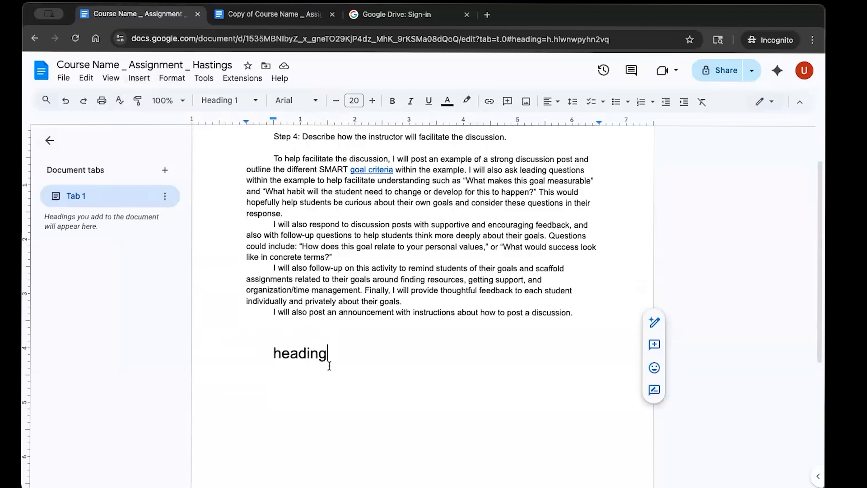
key("Return")
key("ctrl+v")
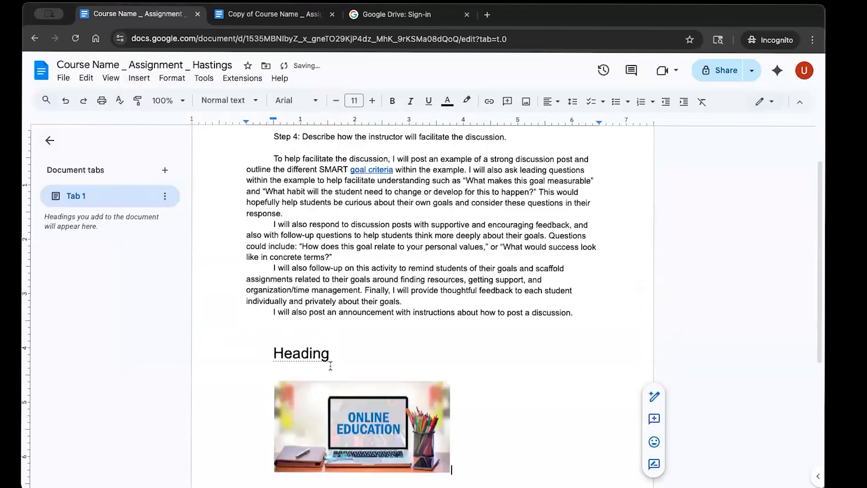
Move the inline picture up between the second and third discussion paragraphs
left_click_drag(336, 455, 339, 269)
left_click_drag(415, 309, 303, 309)
left_click_drag(385, 298, 299, 298)
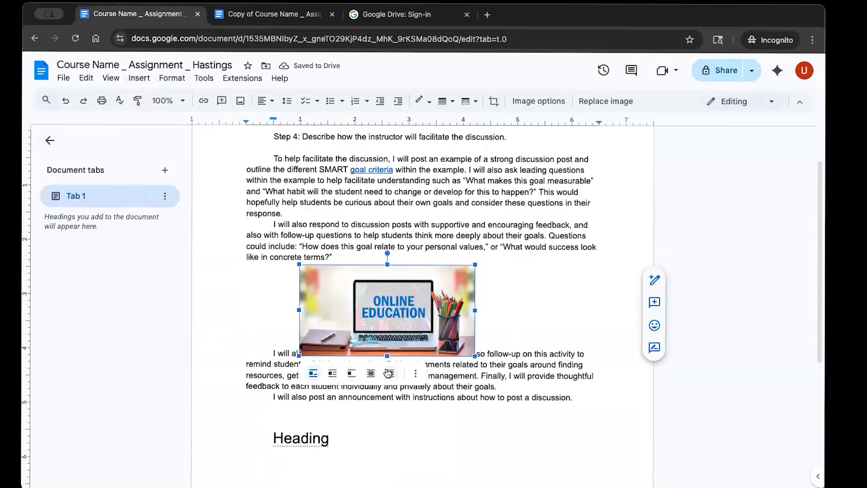
scroll(363, 370, "up", 1)
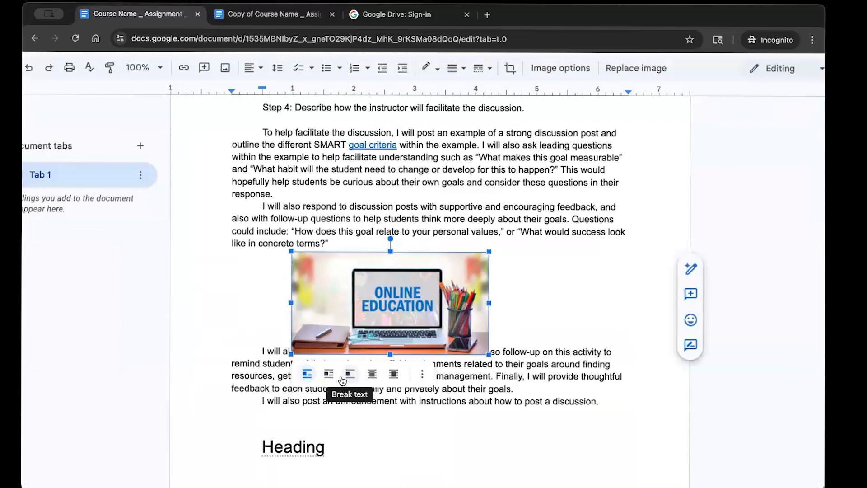
scroll(343, 380, "up", 2)
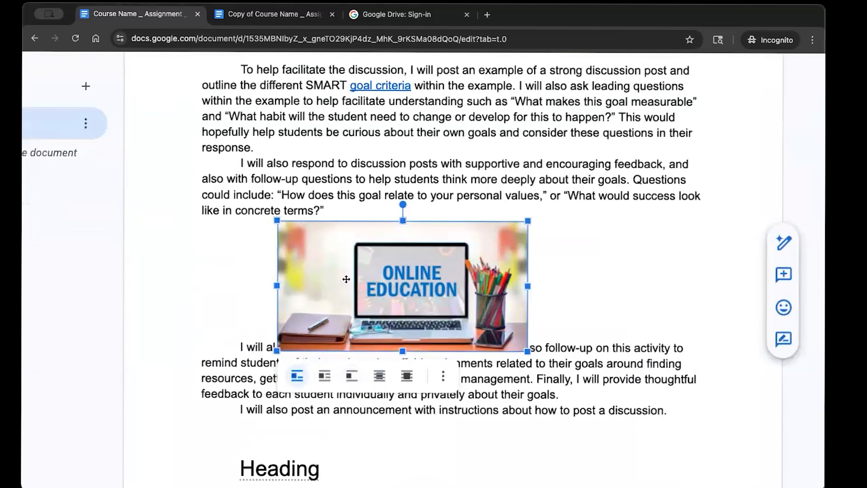
Try the Break text and Wrap text placements on the picture at the left margin of the follow-up paragraph
left_click(409, 382)
left_click_drag(402, 253, 601, 437)
scroll(530, 301, "down", 1)
scroll(564, 406, "down", 3)
left_click(527, 399)
left_click_drag(544, 343, 400, 286)
left_click(503, 367)
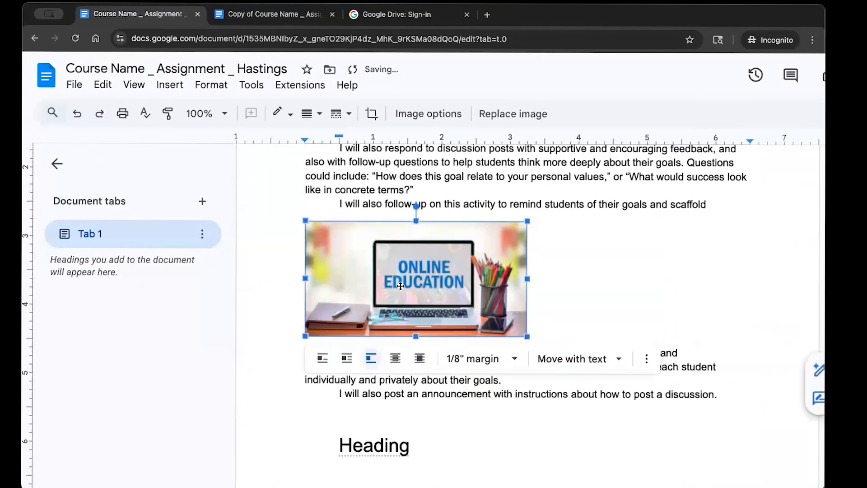
left_click(346, 358)
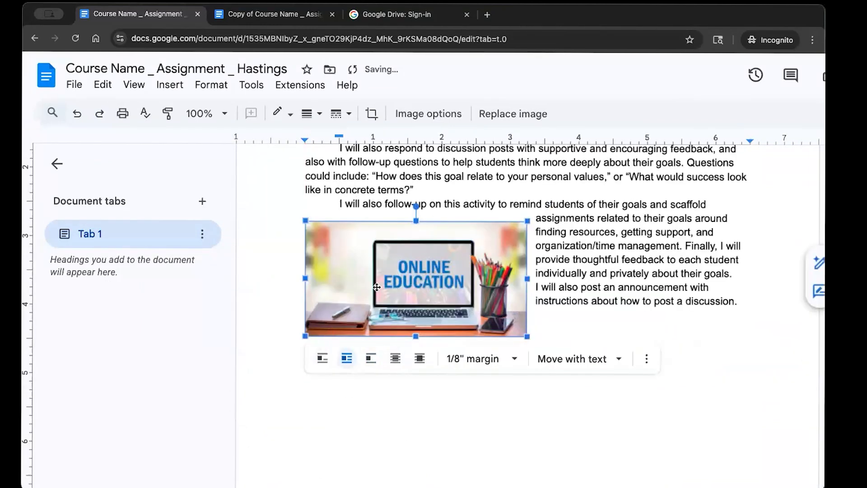
Move the picture below the last discussion paragraph and set it in front of the text
left_click_drag(376, 268, 379, 387)
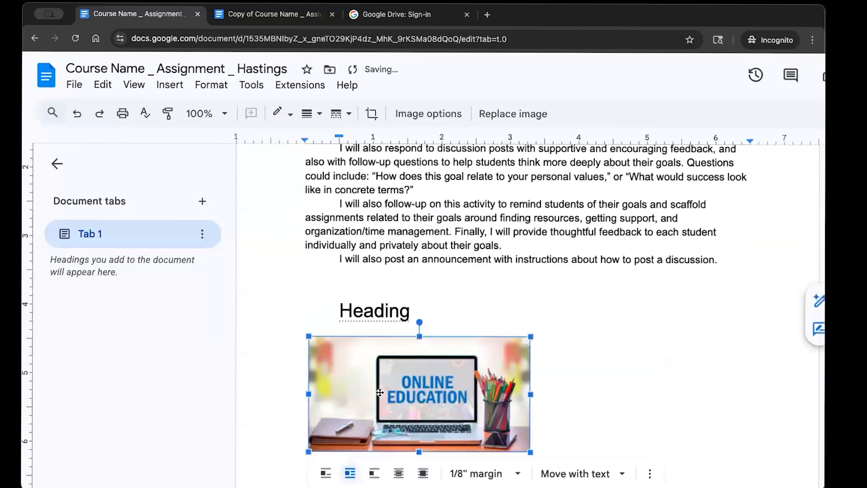
left_click(423, 472)
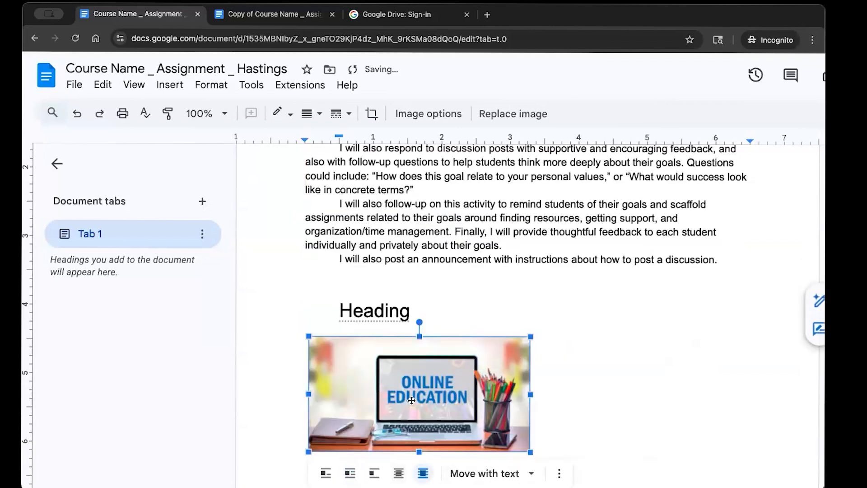
left_click_drag(412, 400, 394, 345)
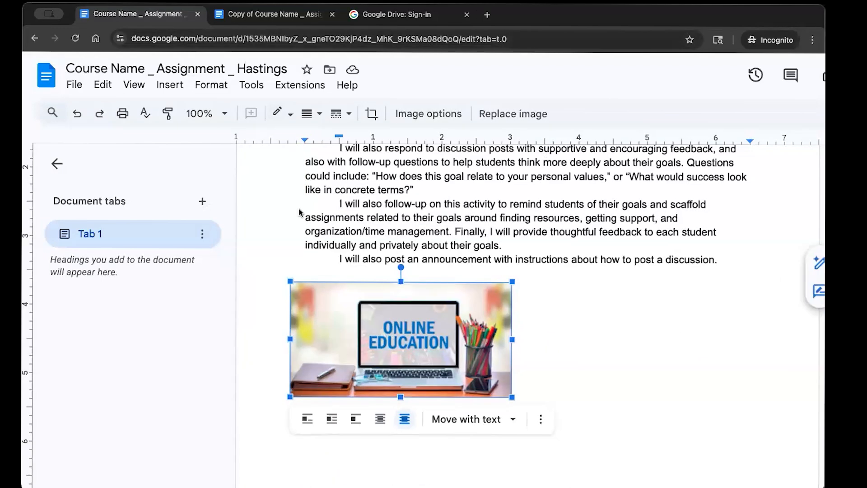
Dictate a paragraph starting "To use your microphone" below the announcement line with voice typing, and move the picture down clear of it
left_click(252, 85)
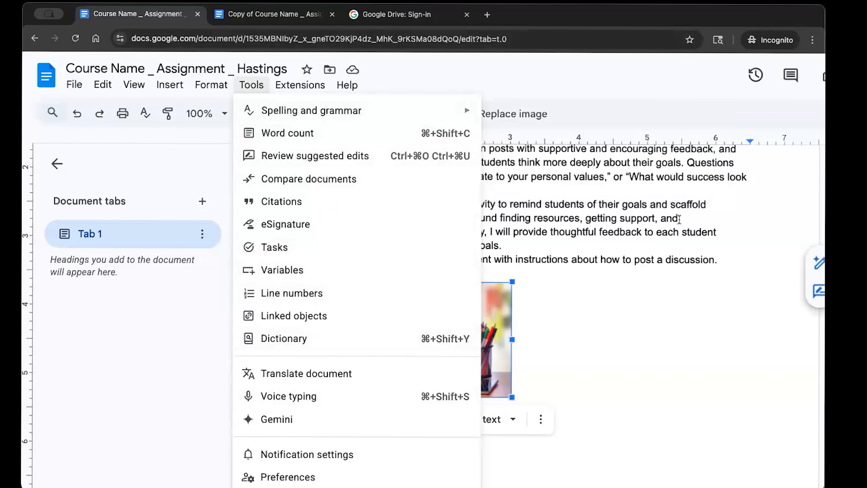
left_click(327, 402)
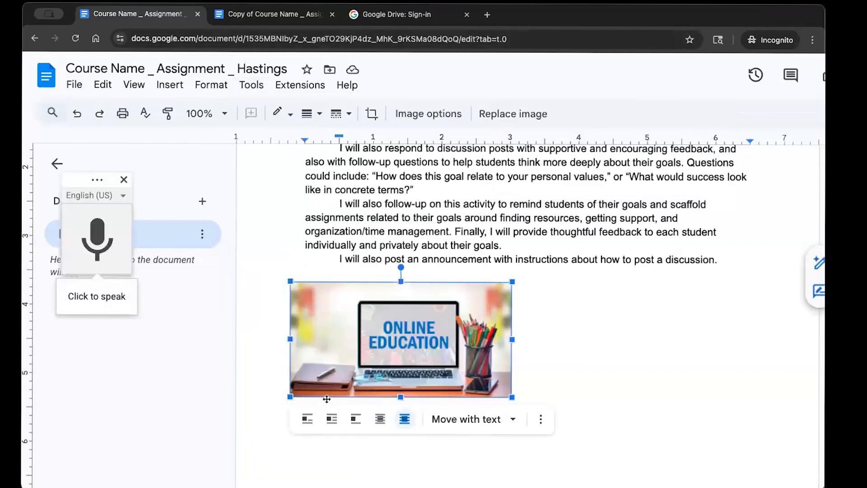
left_click(102, 242)
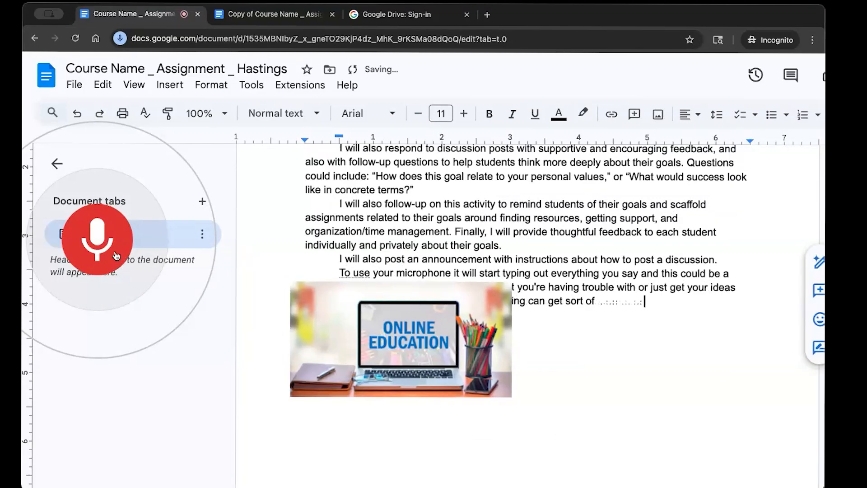
left_click(92, 231)
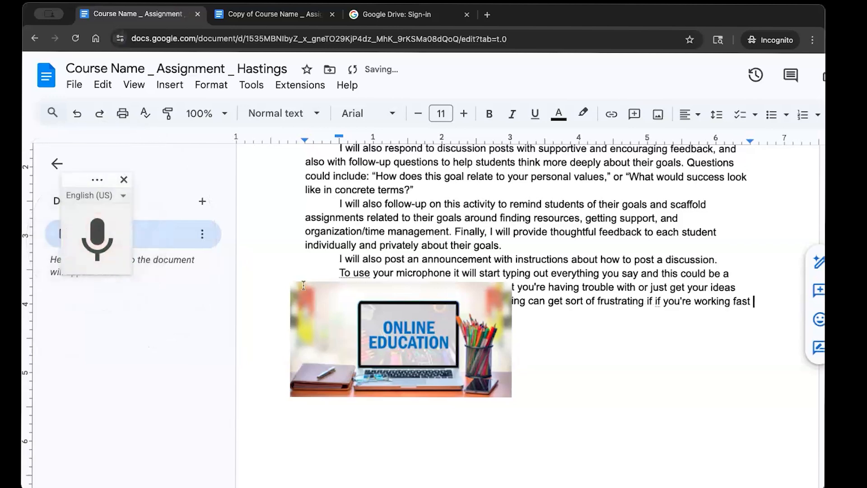
left_click(125, 179)
left_click_drag(456, 327, 457, 383)
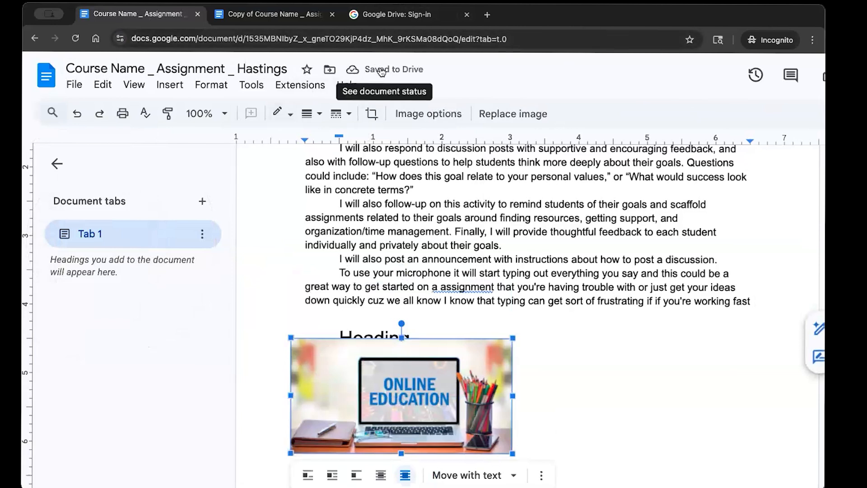
Review the grammar suggestion for "a assignment" and bring up the command search without applying anything
left_click(394, 233)
scroll(449, 244, "down", 1)
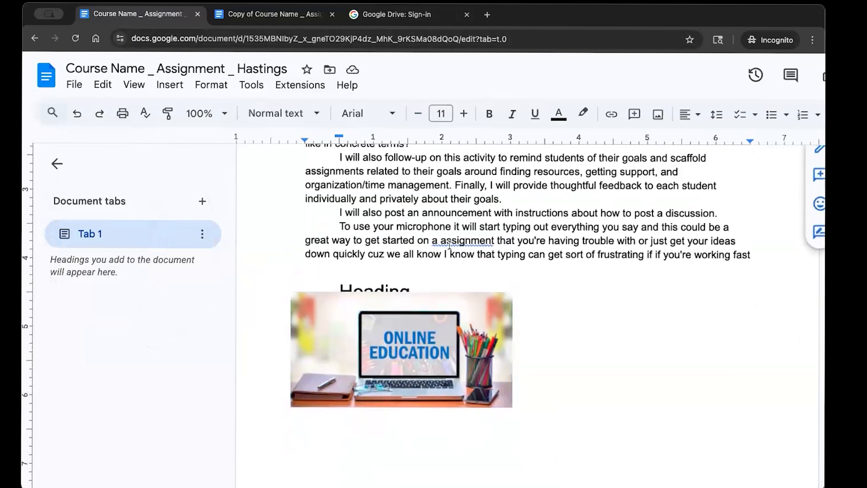
left_click(440, 243)
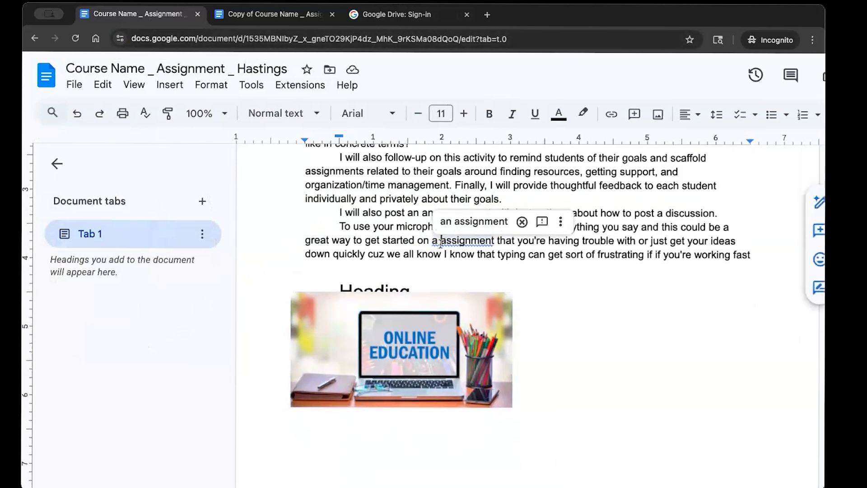
left_click(346, 86)
left_click(380, 114)
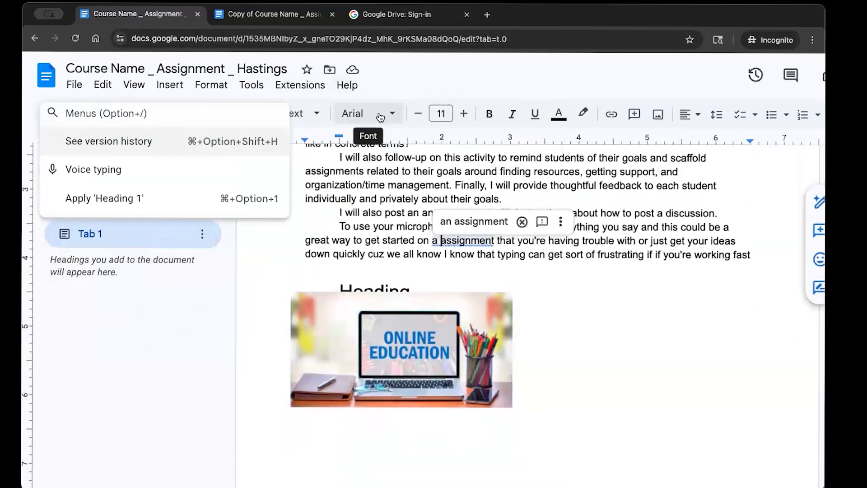
left_click(371, 213)
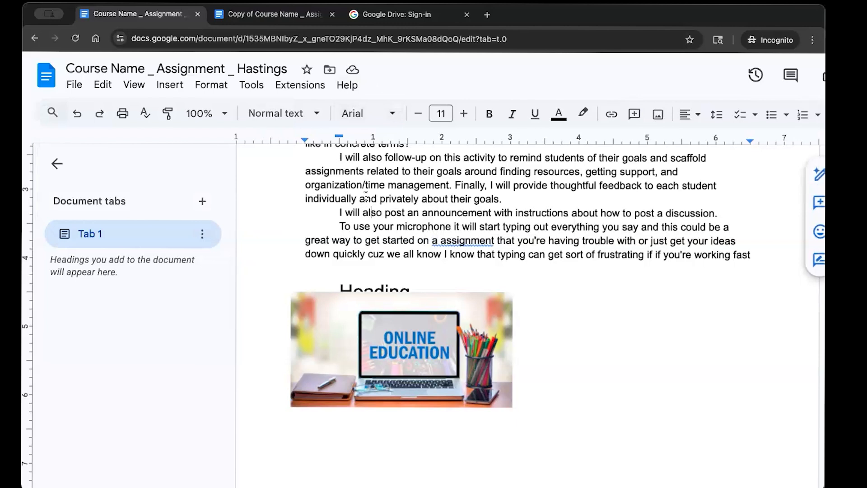
Move the picture to the right of the heading so that it no longer covers the heading text
scroll(365, 195, "up", 1)
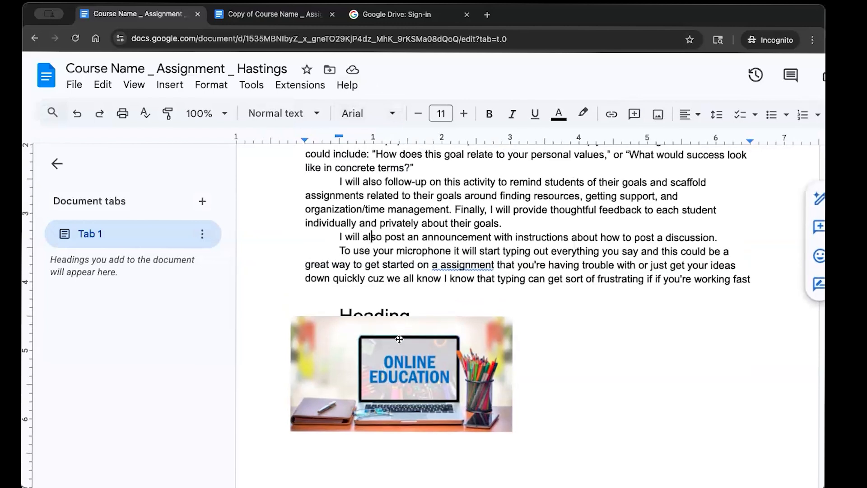
left_click_drag(380, 340, 526, 346)
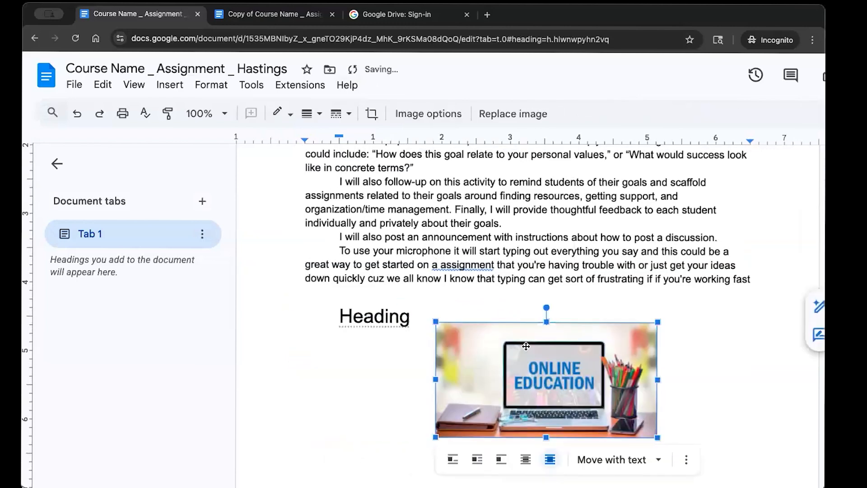
Search the commands for "histor" and open the document's version history
left_click(347, 84)
left_click(374, 110)
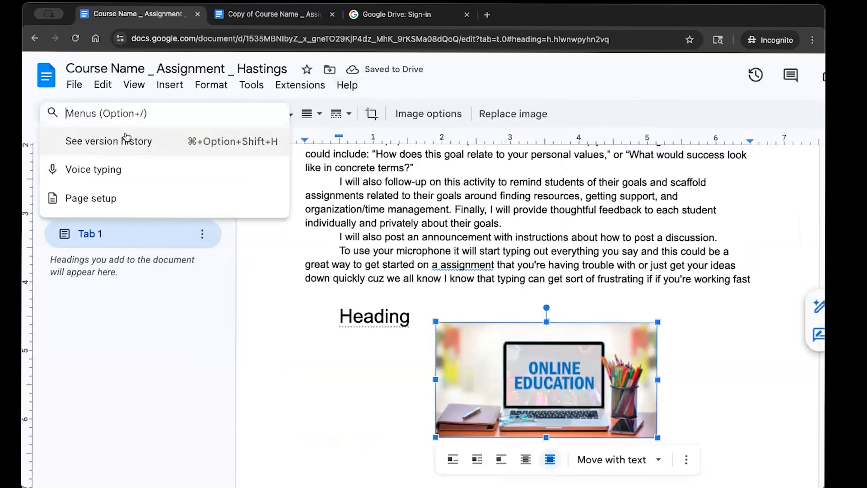
type("histor")
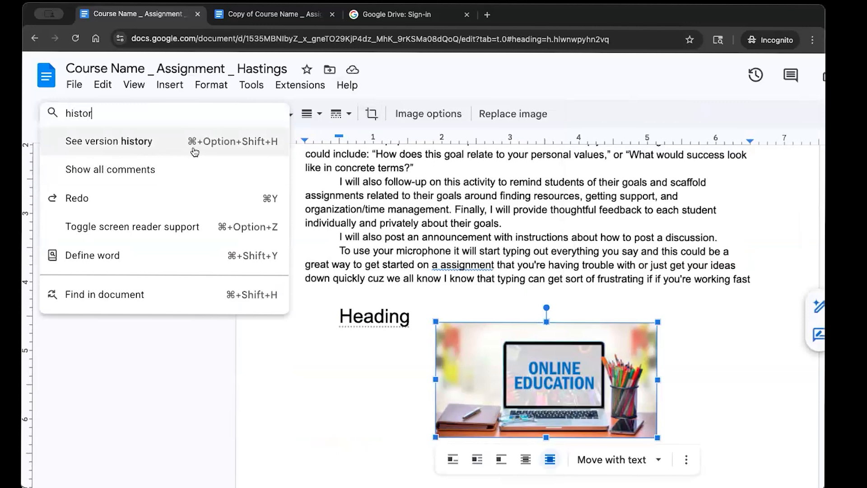
left_click(170, 142)
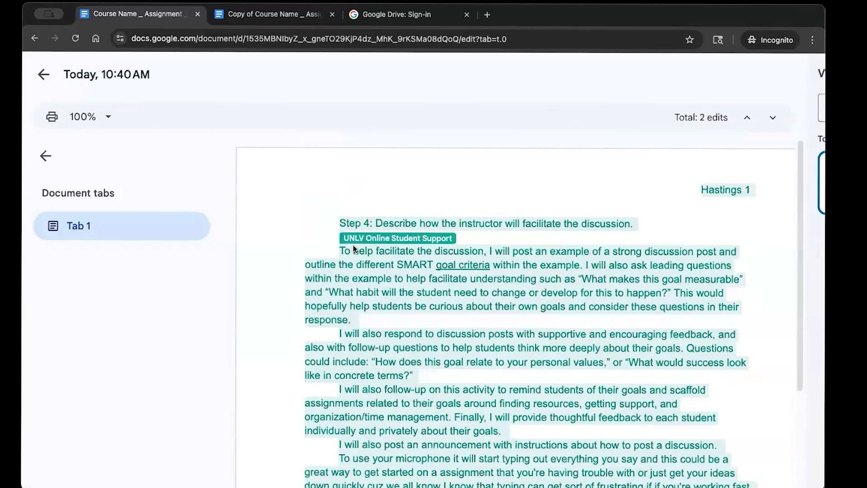
scroll(354, 249, "down", 2)
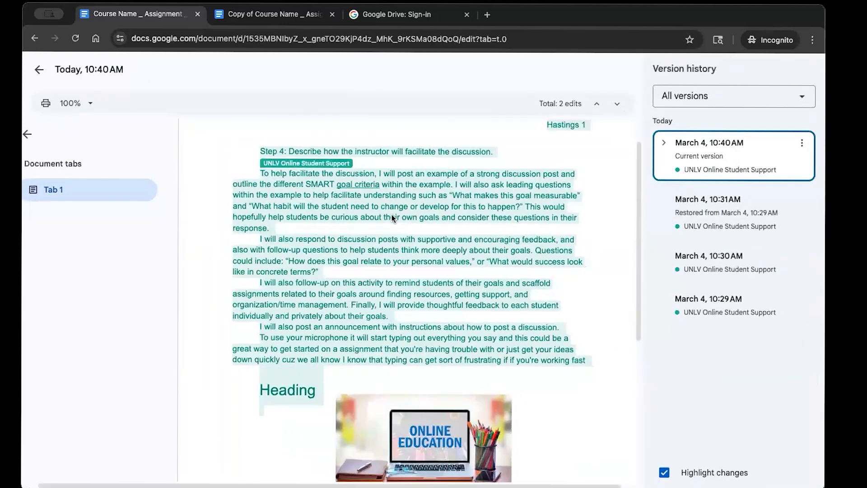
Compare the earlier saved versions of the document with the current version
left_click(683, 223)
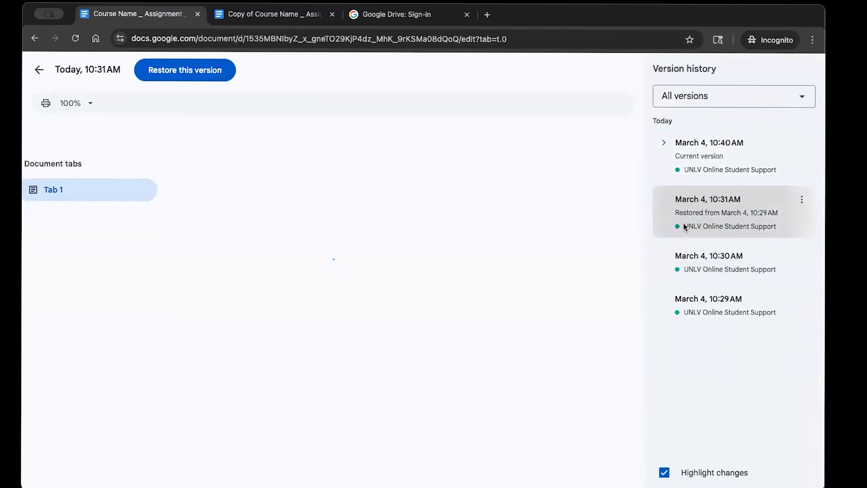
left_click(696, 256)
left_click(697, 298)
left_click(694, 200)
left_click(707, 141)
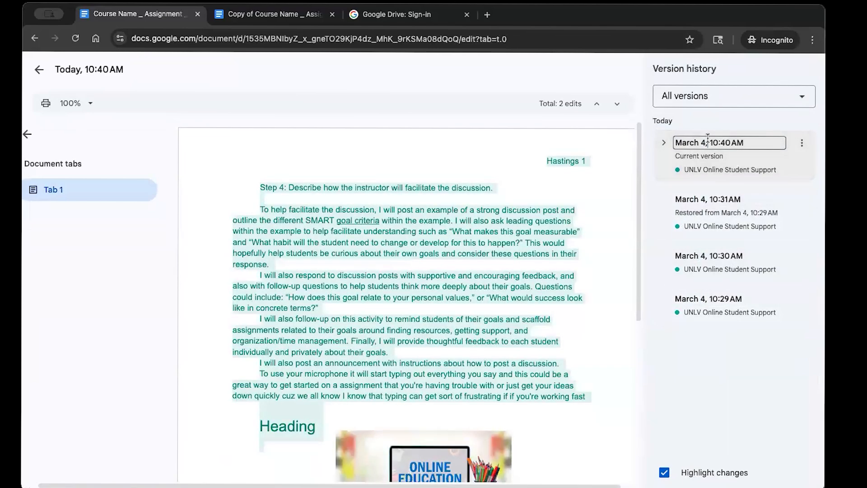
scroll(554, 365, "down", 1)
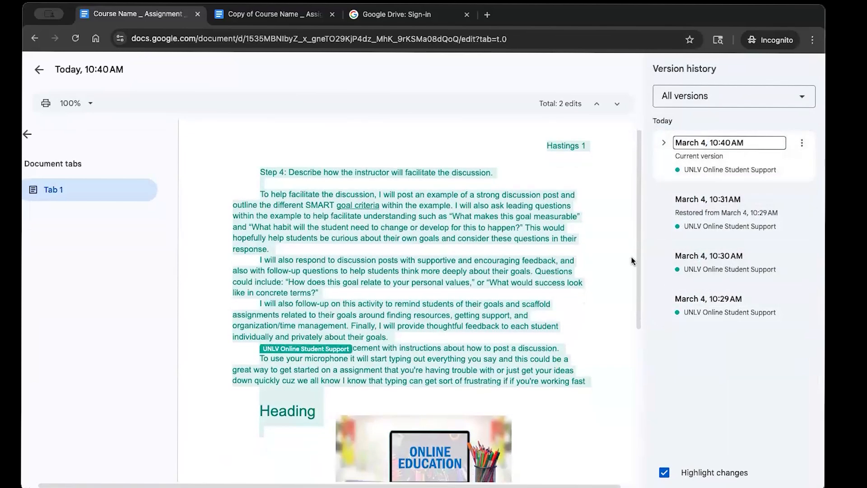
left_click(716, 195)
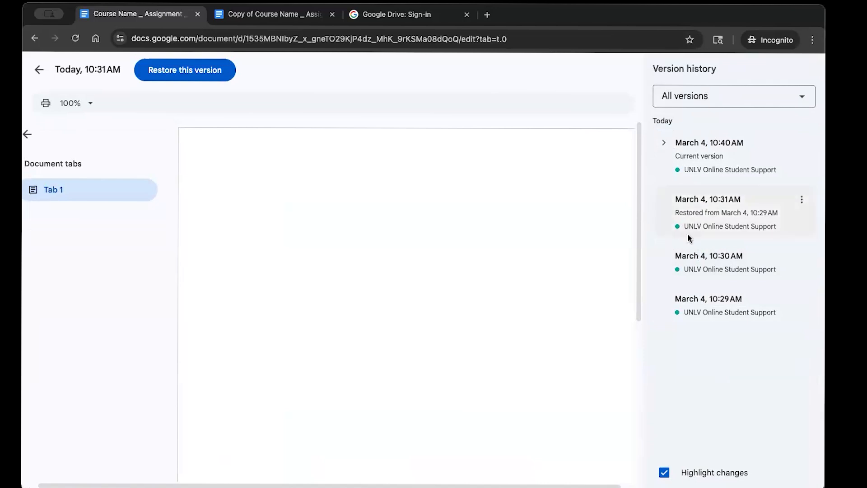
Name the March 4, 10:30 AM version "First edit" and go back to viewing the current version
left_click(695, 268)
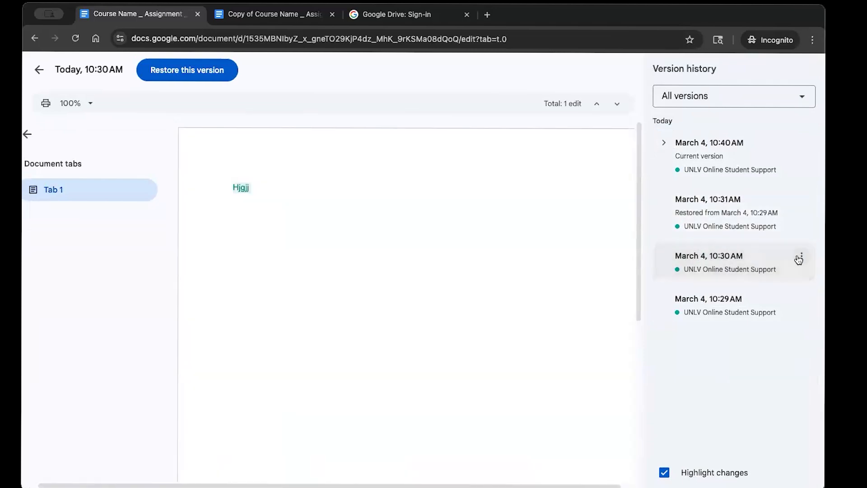
left_click(799, 259)
left_click(771, 294)
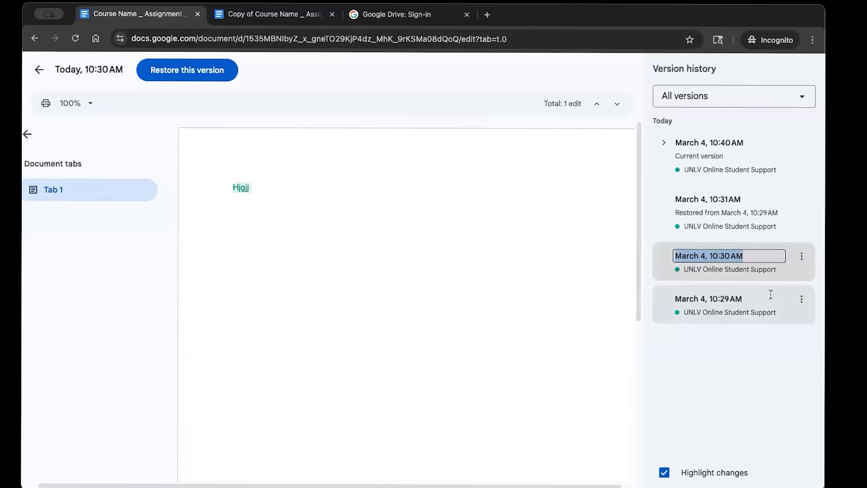
type("First edit")
key("Return")
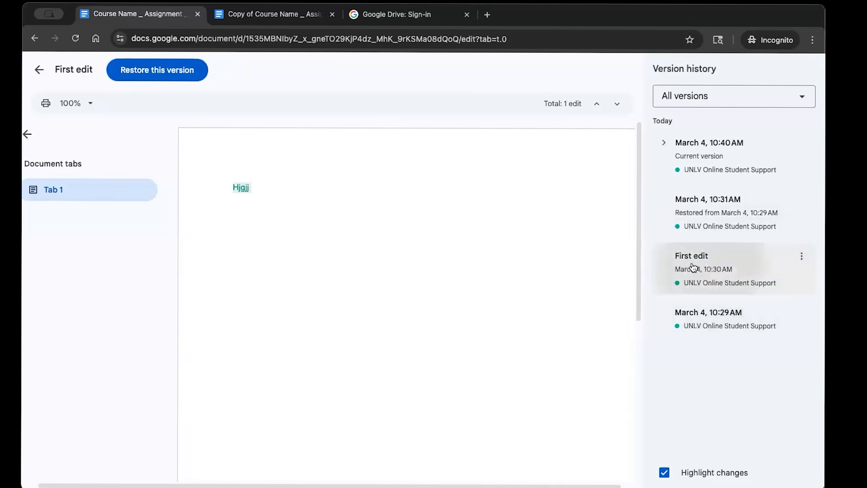
left_click(689, 200)
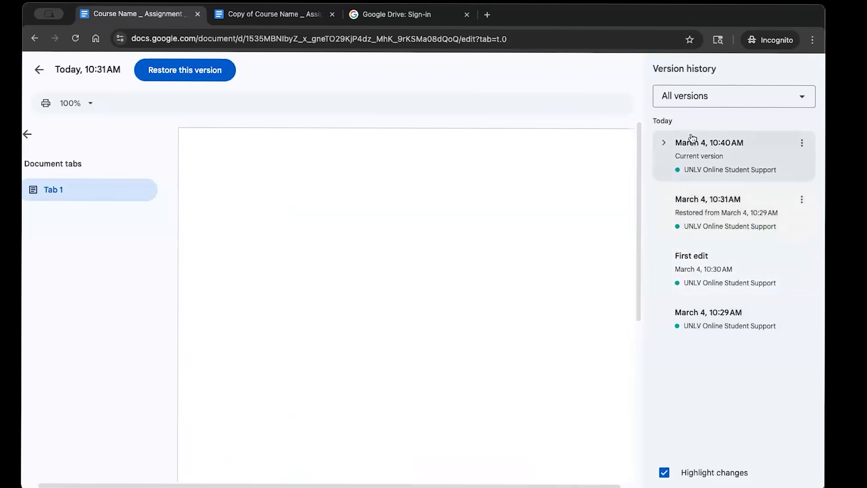
left_click(692, 139)
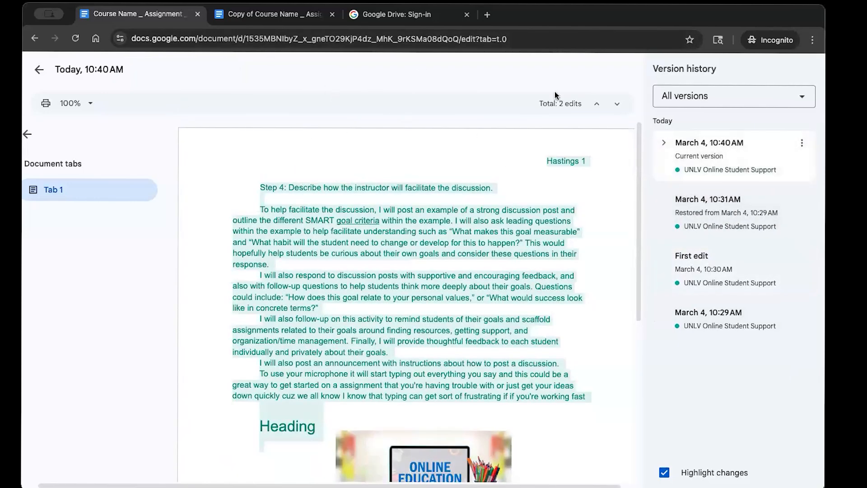
Restore the March 4, 10:31 AM version of the document from the version history
left_click(701, 217)
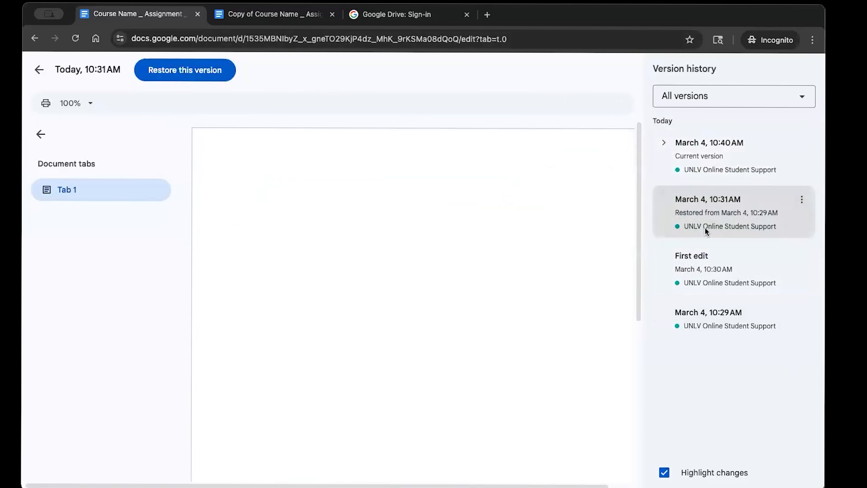
left_click(225, 71)
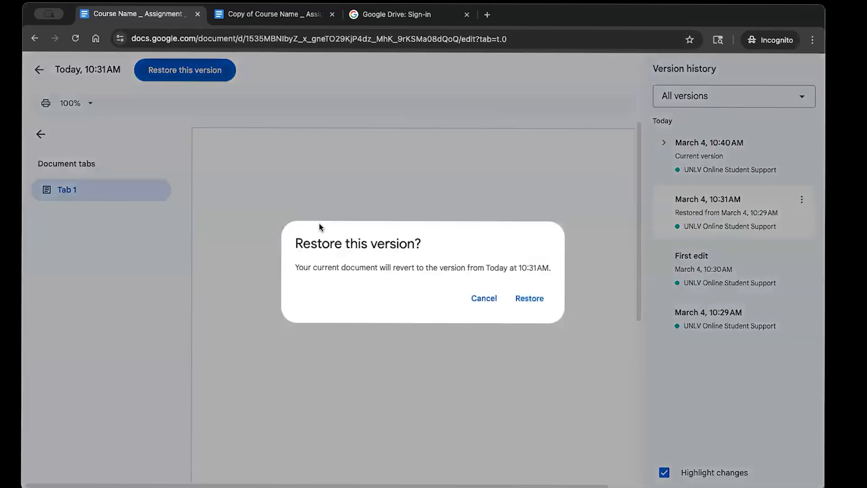
left_click(541, 301)
Reopen the version history and restore the March 4, 10:40 AM version of the document
left_click(285, 80)
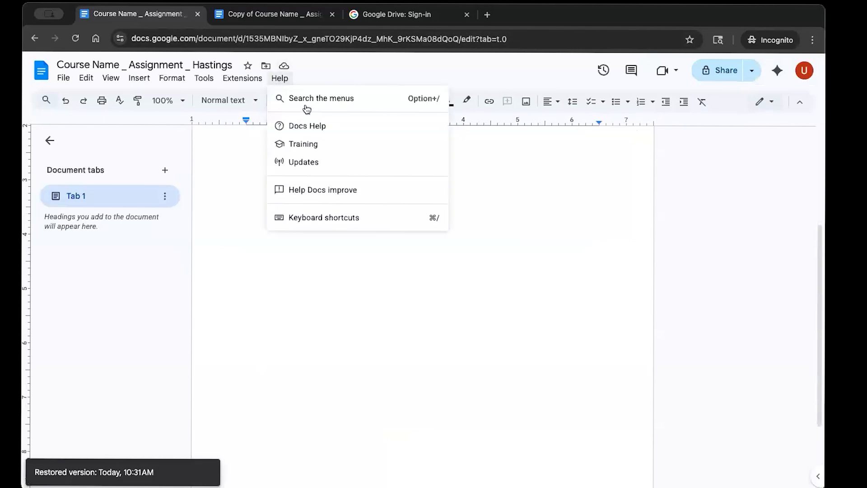
left_click(303, 105)
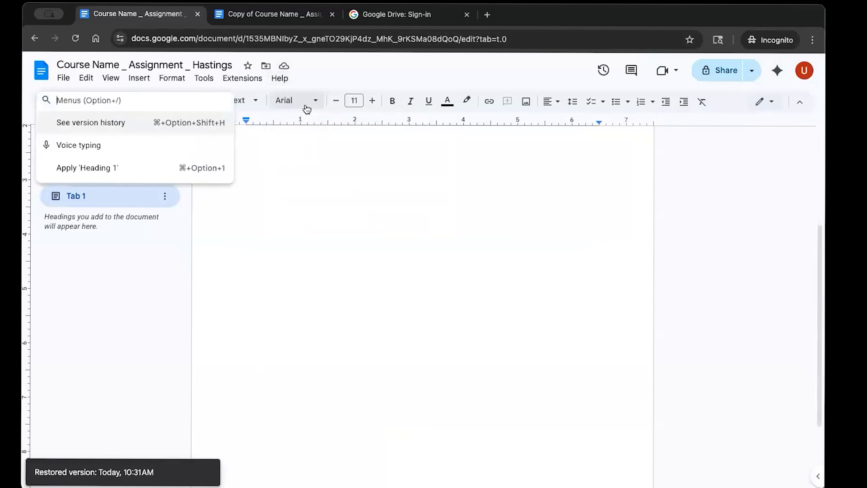
left_click(104, 127)
left_click(700, 232)
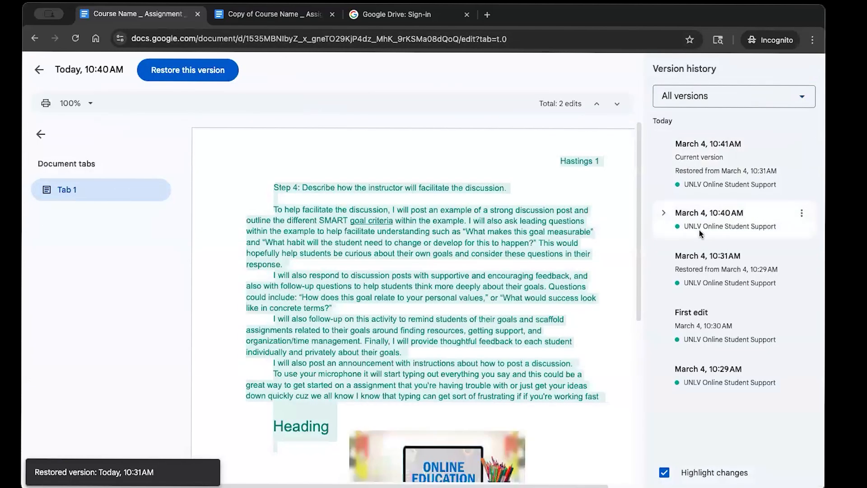
left_click(230, 73)
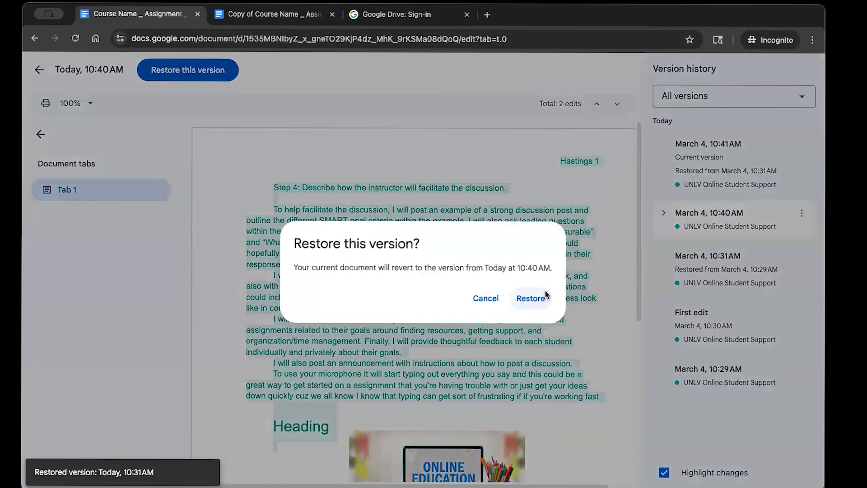
left_click(546, 294)
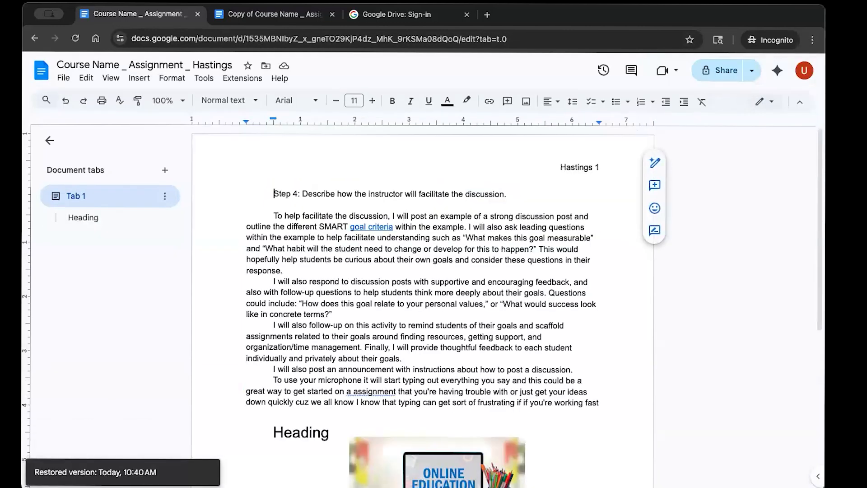
left_click(63, 79)
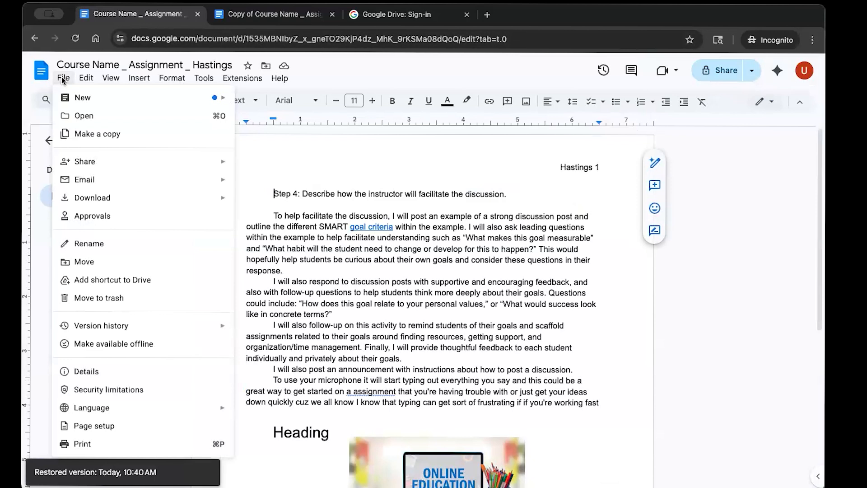
left_click(78, 135)
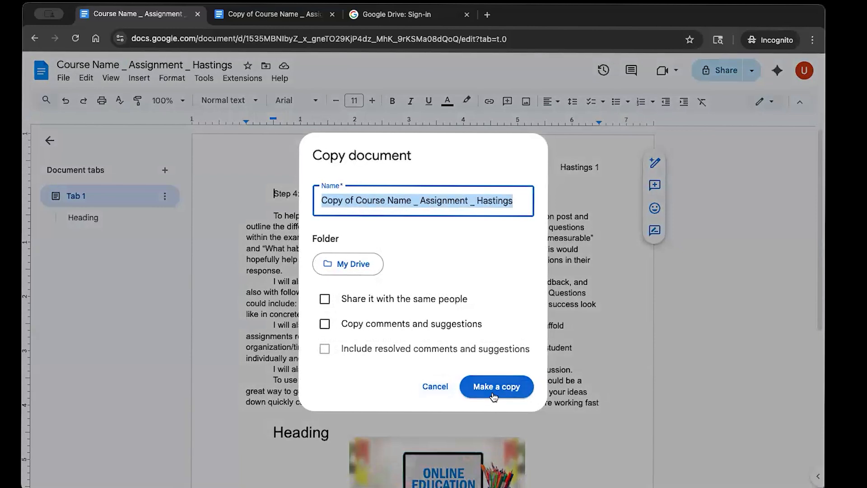
left_click(434, 387)
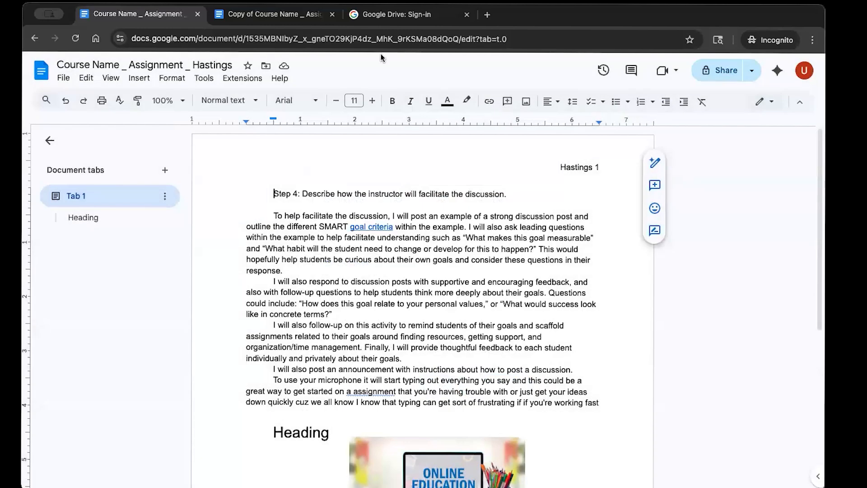
Star the document and view the starred files in Google Drive in a new browser tab
left_click(247, 67)
key("super+t")
type("d")
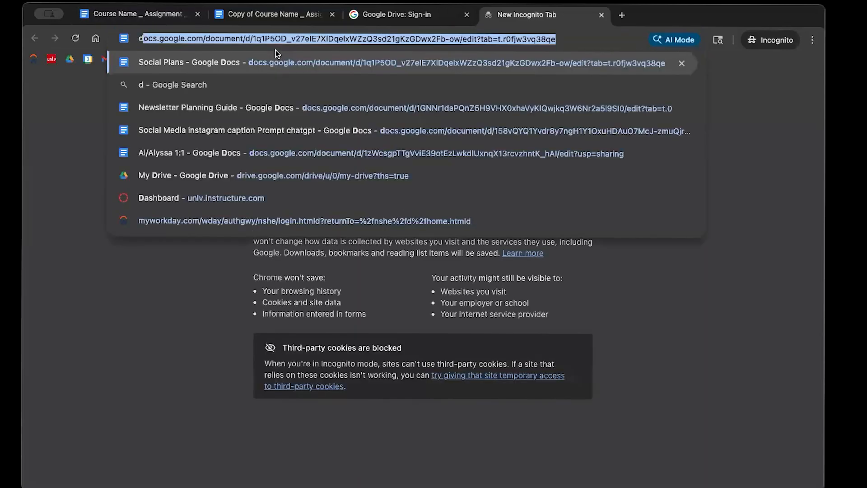
type("riv")
key("Return")
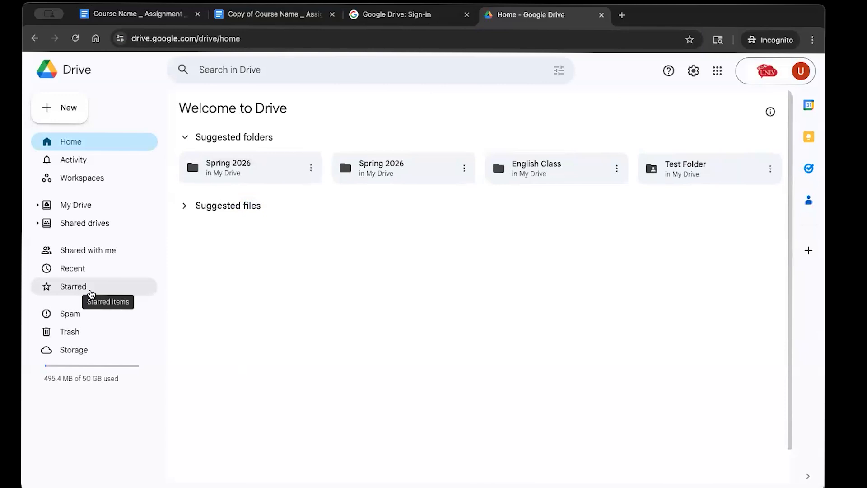
left_click(90, 293)
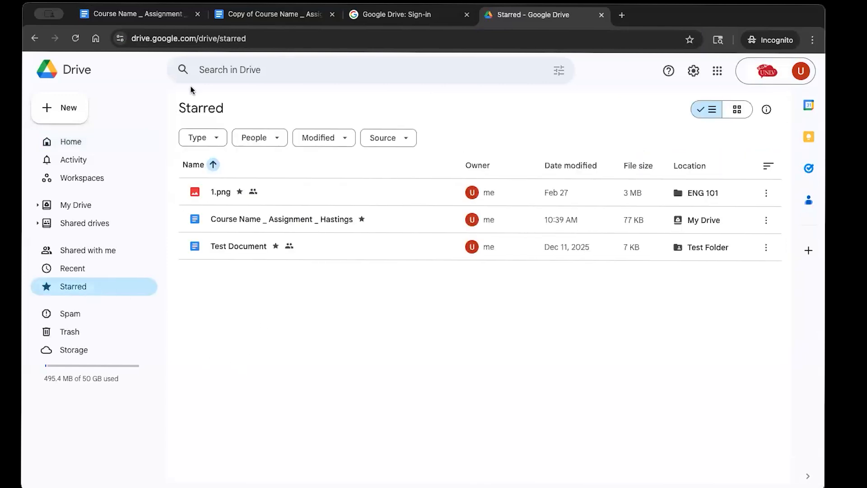
Switch back to the assignment document and move it to the ENG 101 folder inside Spring 2026
left_click(235, 21)
left_click(179, 16)
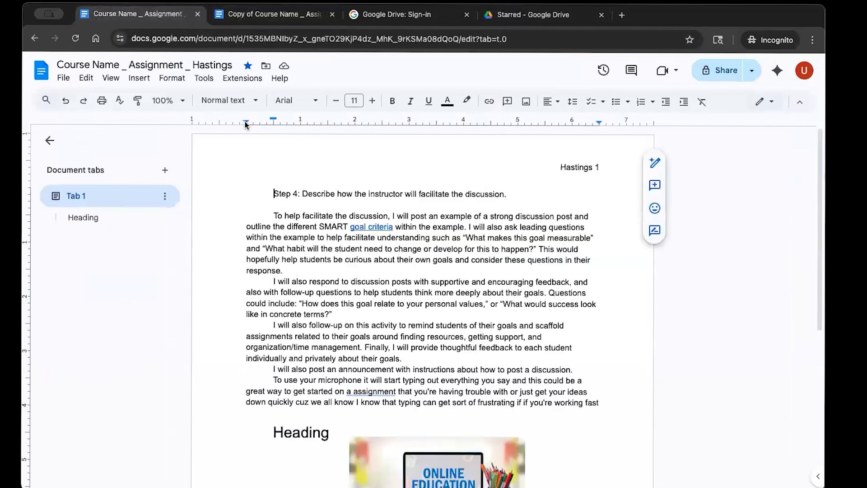
left_click(267, 67)
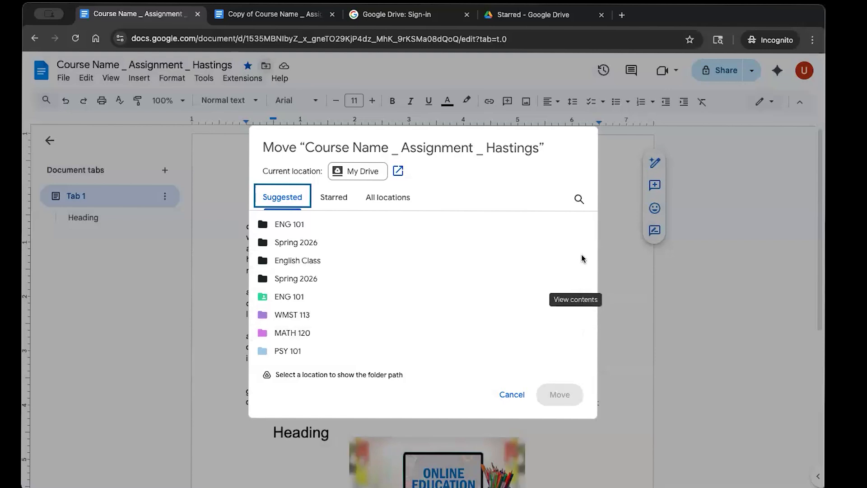
left_click(575, 298)
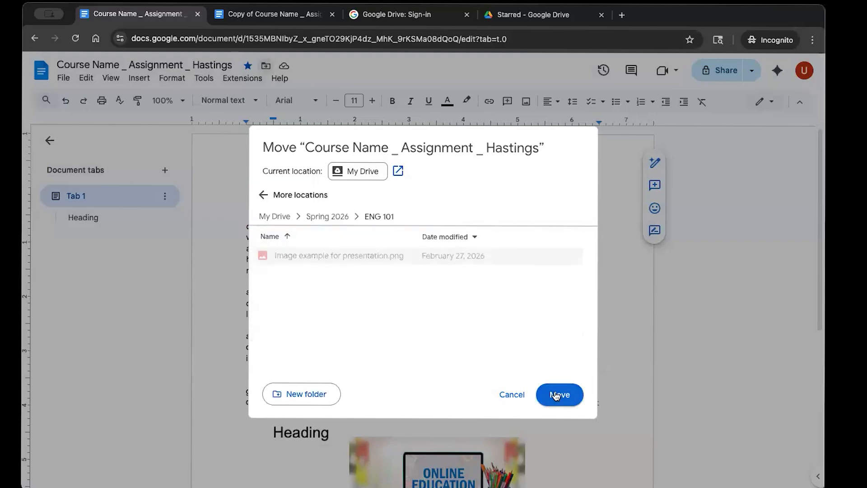
left_click(560, 395)
left_click(499, 298)
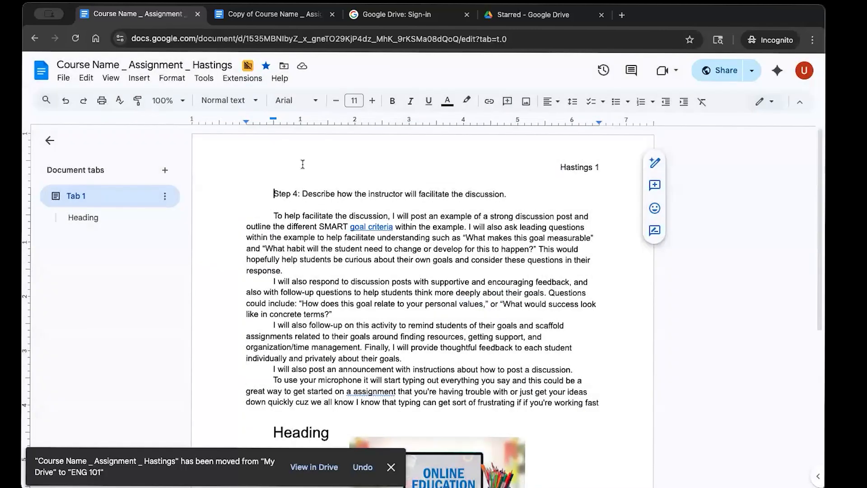
left_click(612, 235)
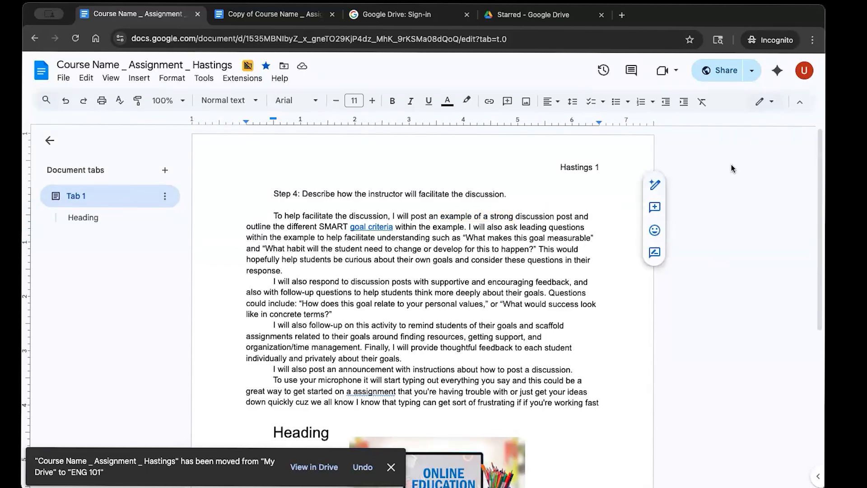
In the document's sharing settings, give anyone with the link the Commenter role
left_click(724, 71)
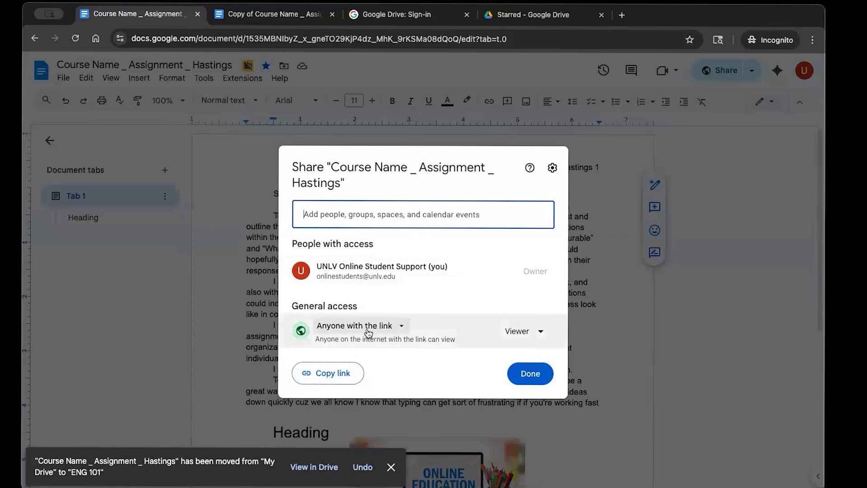
left_click(517, 333)
left_click(526, 334)
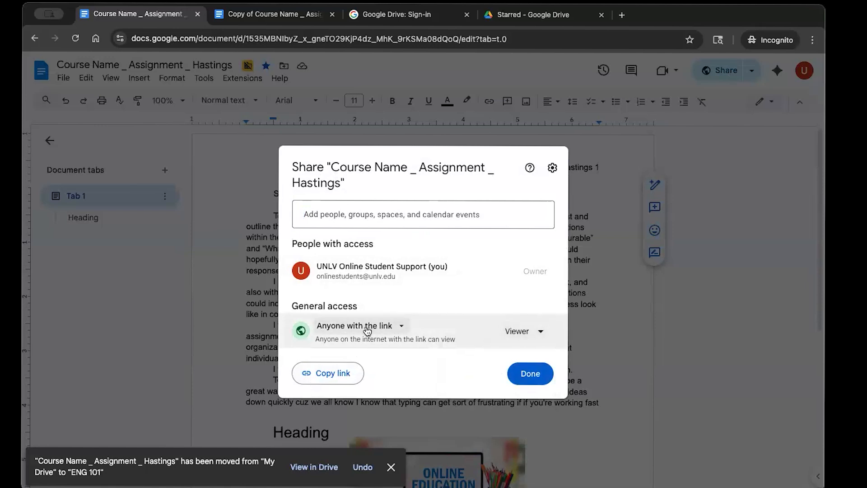
left_click(523, 332)
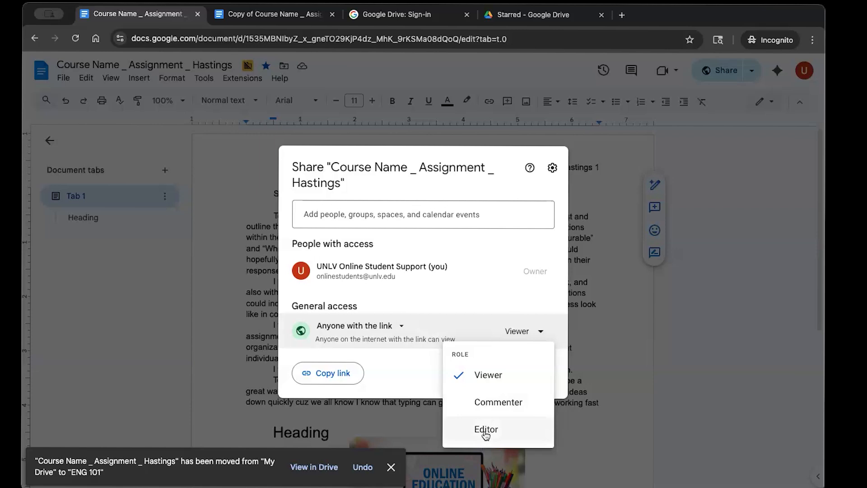
left_click(498, 402)
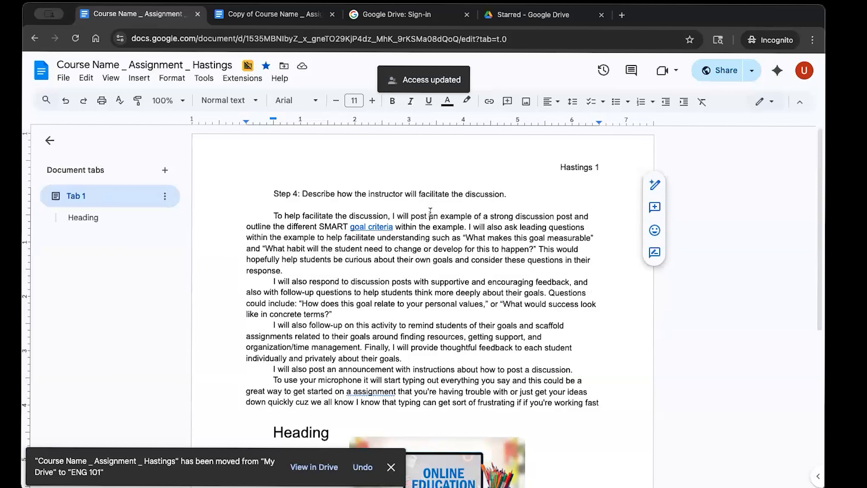
Add the comment "type" to the words "an example of a strong discussion" in the first body paragraph
left_click_drag(428, 216, 555, 215)
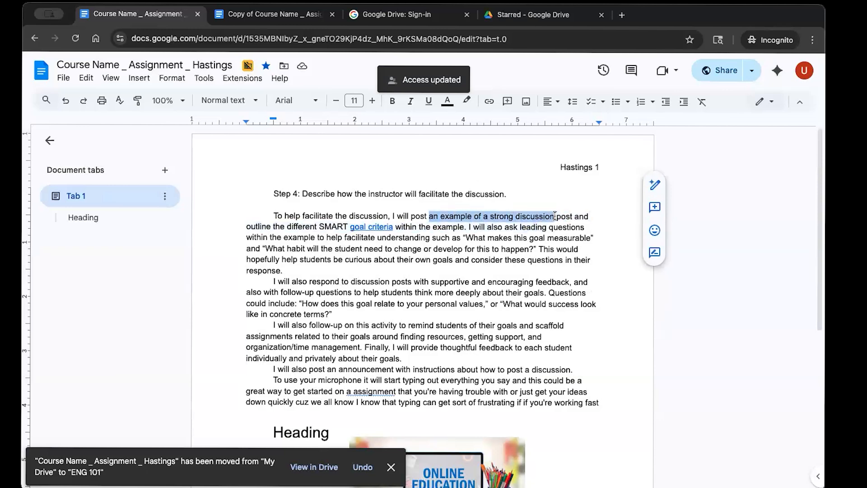
left_click(507, 105)
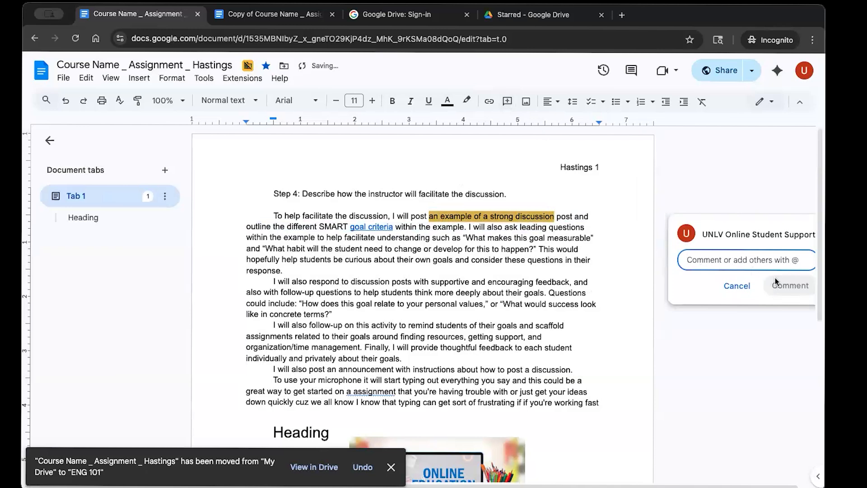
type("type")
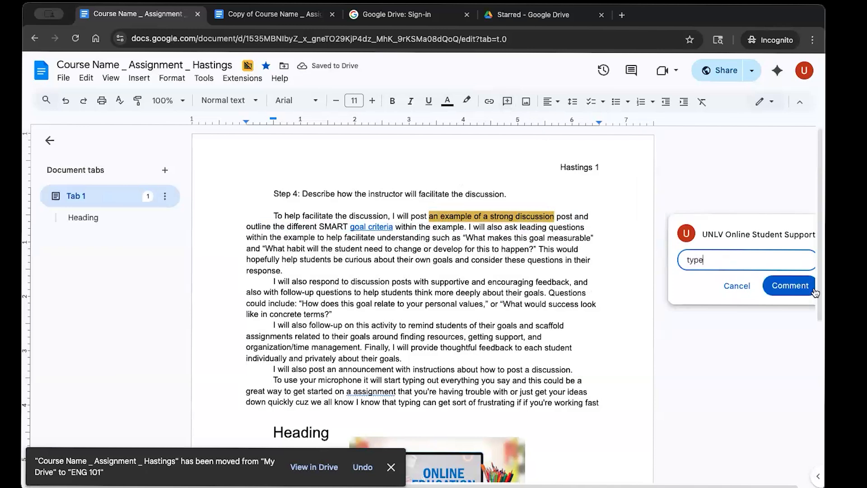
left_click(813, 291)
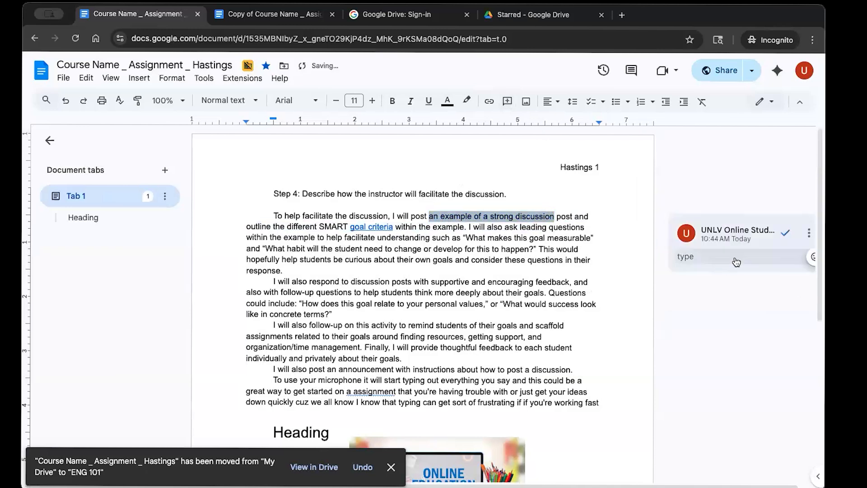
Add a smiling emoji reaction to the "type" comment and mark the comment as resolved
left_click(736, 264)
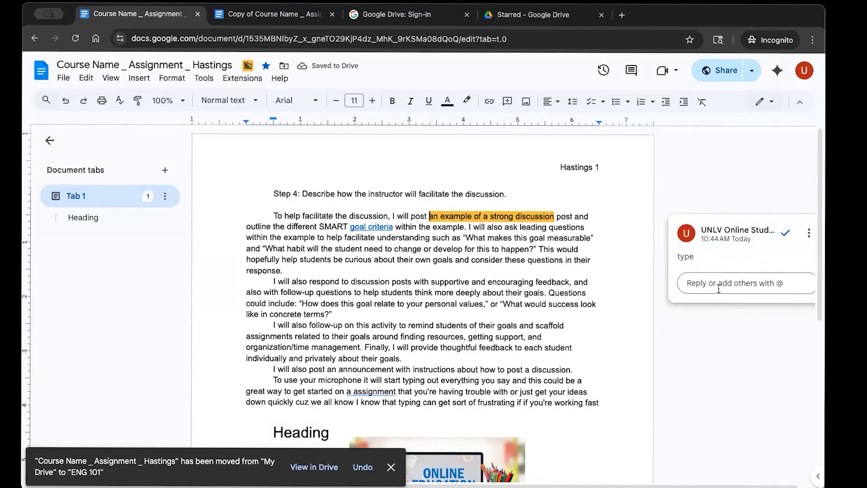
left_click(718, 289)
left_click(813, 256)
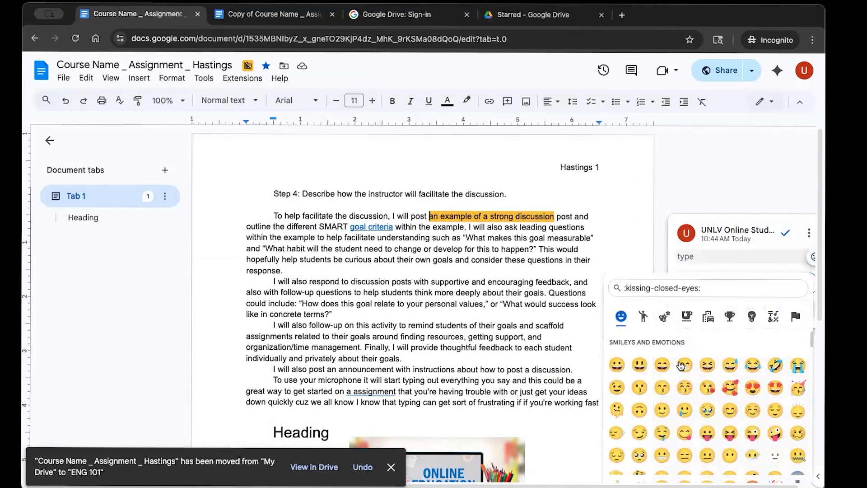
left_click(662, 365)
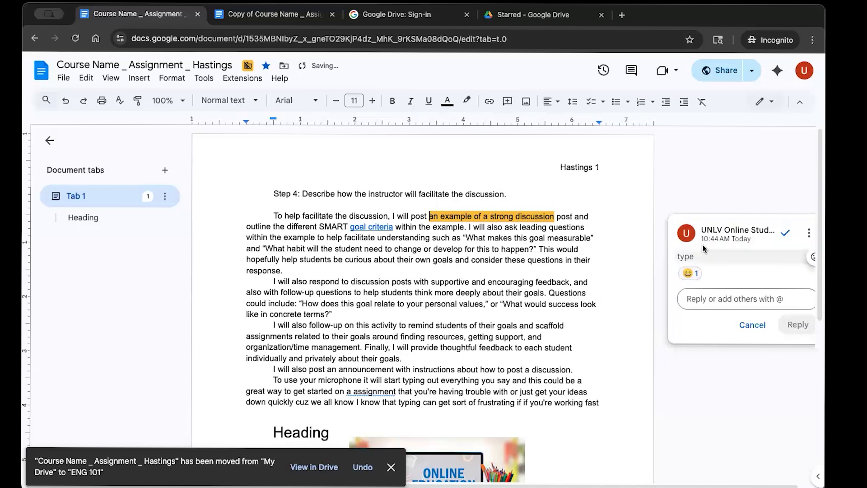
left_click(785, 233)
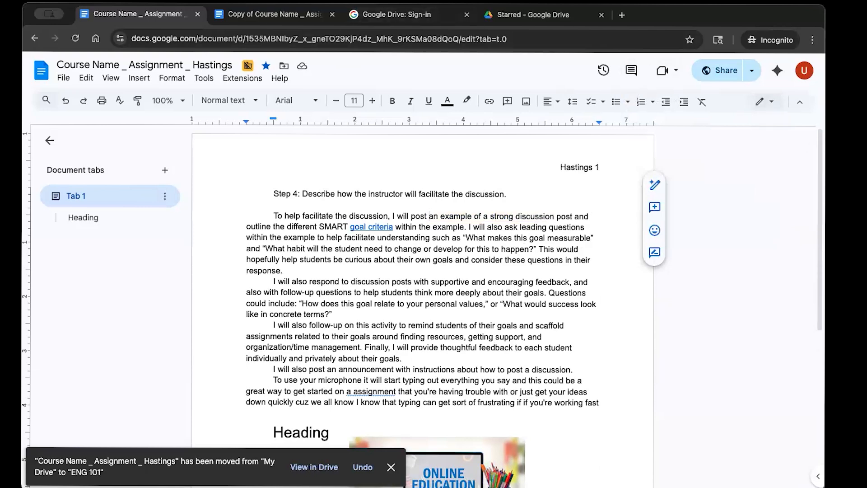
Widen the browser window and choose Editing from the document's editing, suggesting and viewing modes
left_click_drag(825, 253, 866, 253)
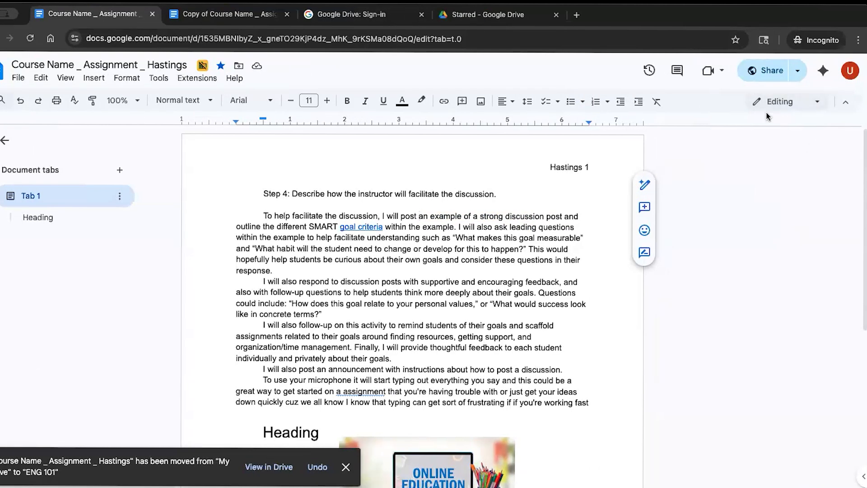
scroll(721, 169, "up", 1)
scroll(721, 170, "right", 1)
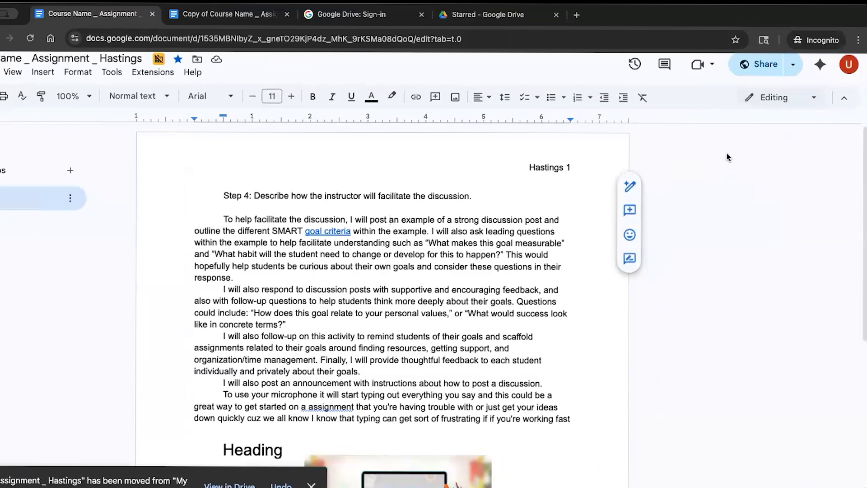
left_click(760, 99)
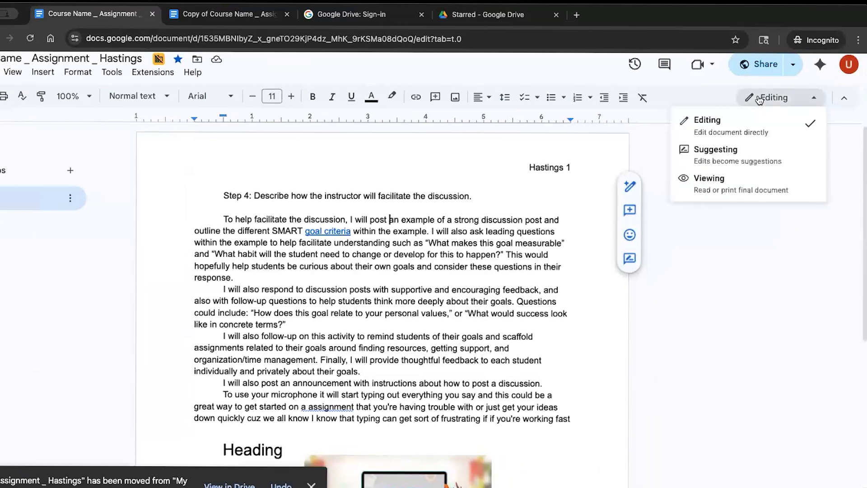
left_click(761, 134)
Add the sample text "jhgjhgjhgj" after "response." at the end of the first body paragraph
left_click(465, 204)
left_click(449, 227)
left_click(410, 262)
left_click(413, 297)
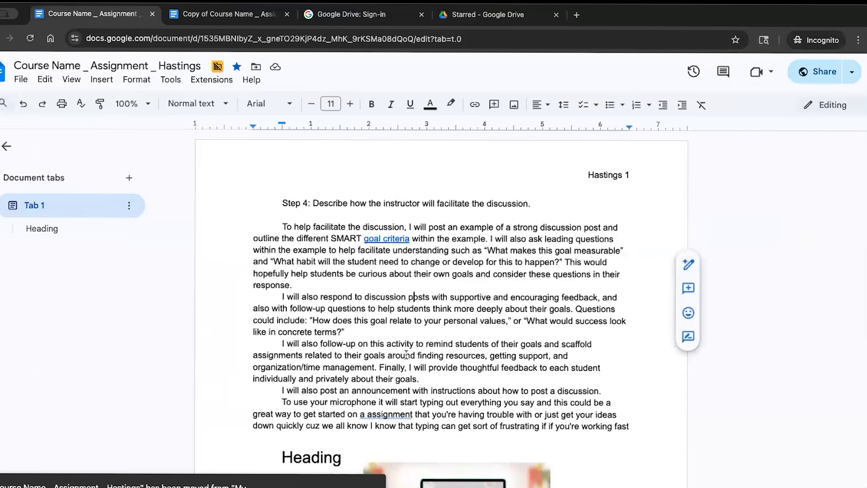
left_click(428, 283)
type("jhgjhgjhgj")
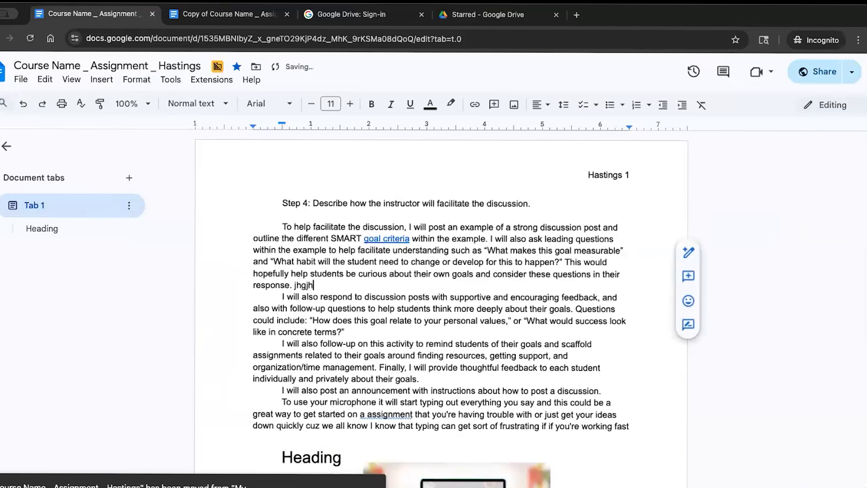
Switch the document to Suggesting mode and suggest adding "i suggest this" after "concrete terms?" at the end of the second body paragraph
left_click(821, 107)
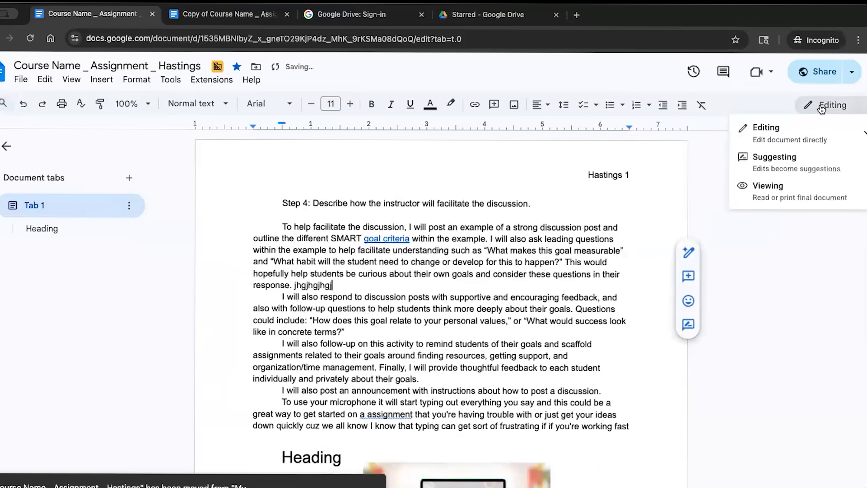
left_click(780, 164)
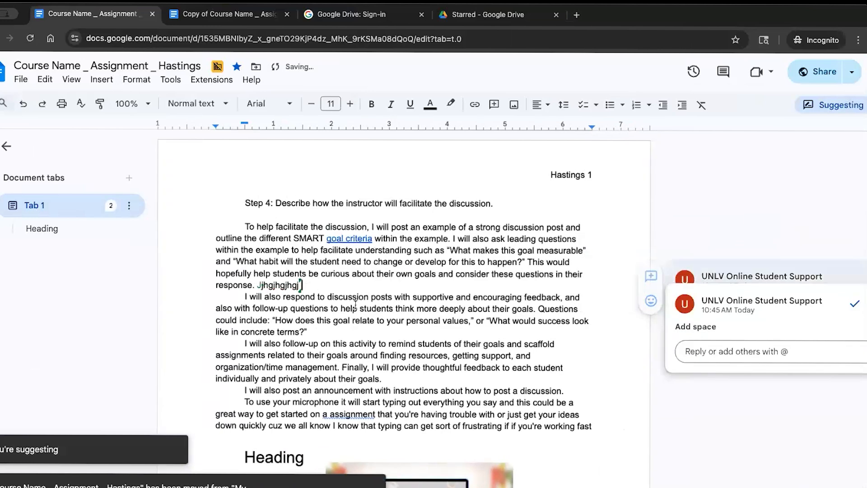
left_click(308, 331)
type("i")
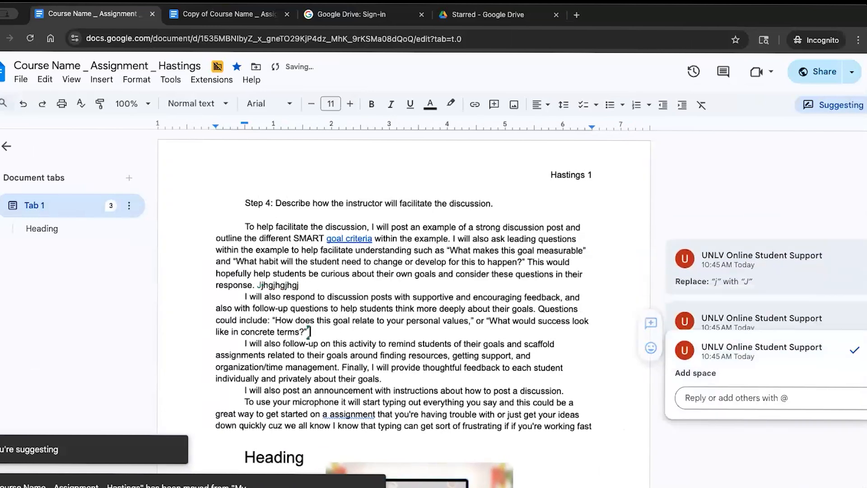
type(" suggest this")
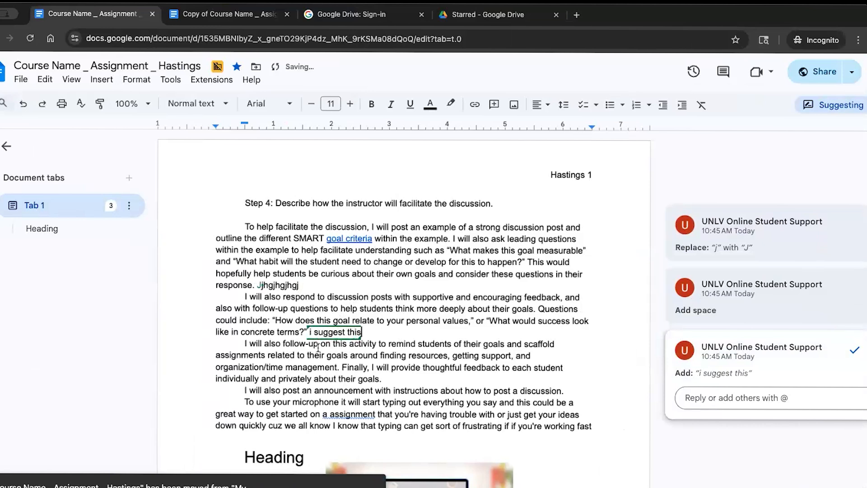
Reselect the suggested text "i suggest this" in the second body paragraph and accept its suggestion
left_click_drag(361, 331, 309, 332)
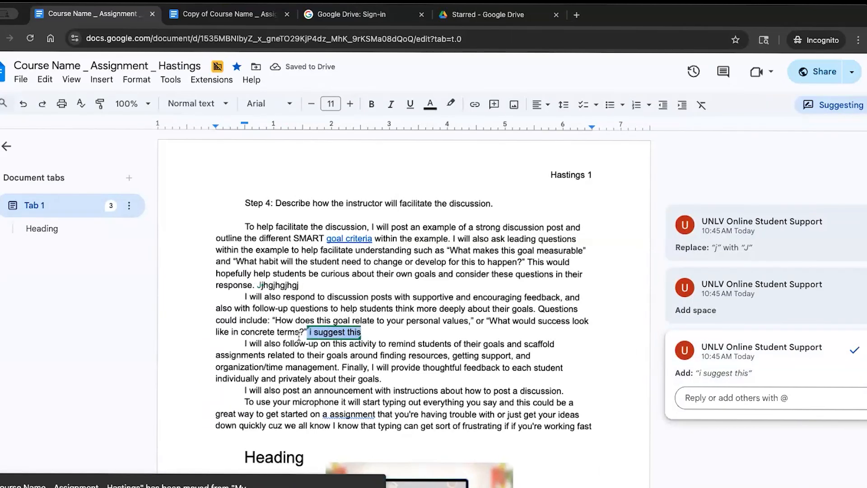
left_click(377, 355)
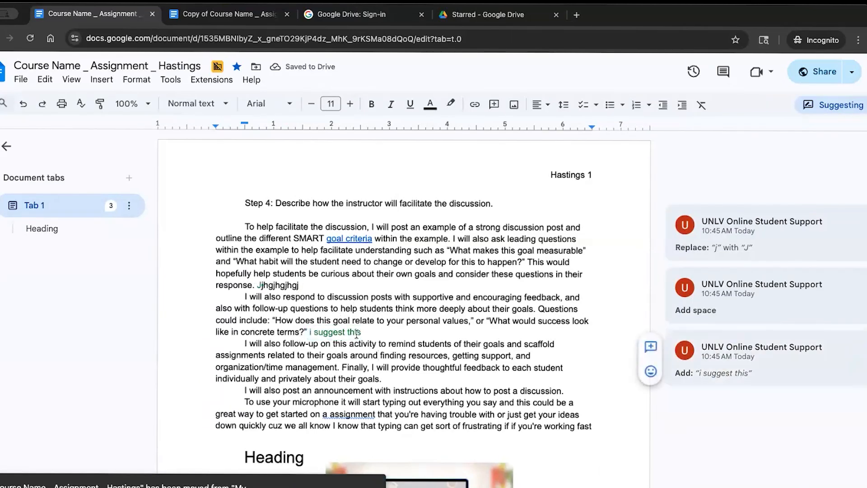
left_click(357, 332)
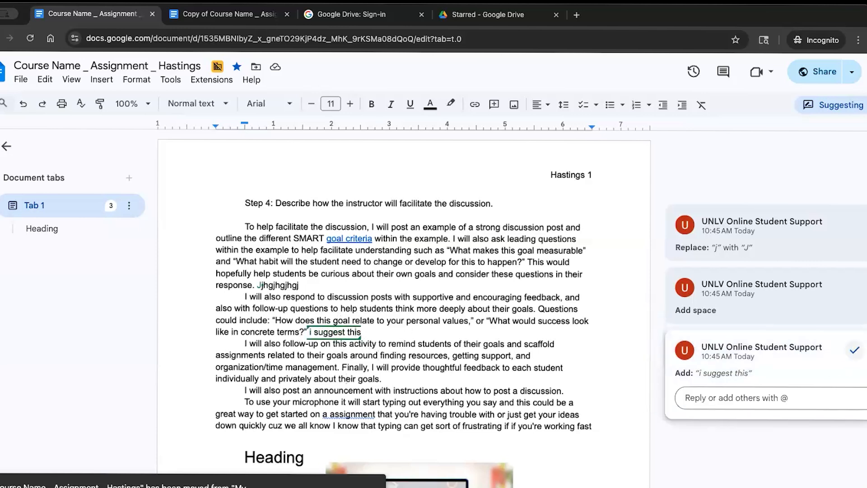
left_click(854, 350)
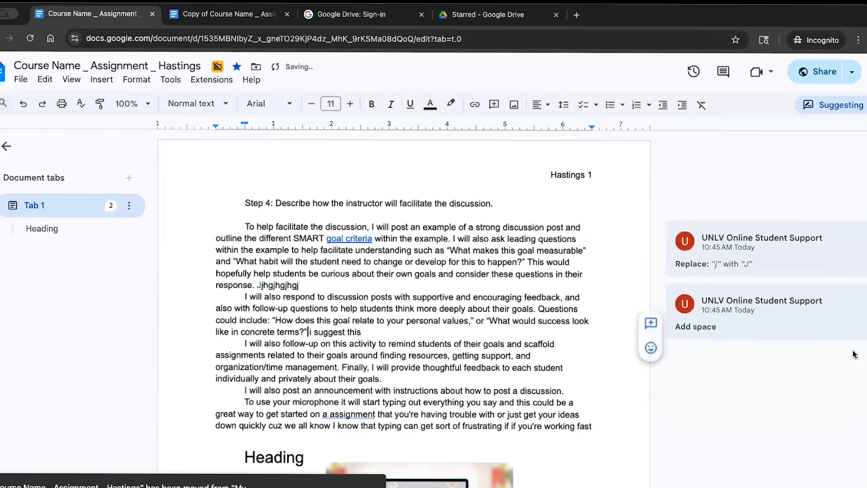
Suggest deleting "i suggest this" from the end of the second body paragraph and accept the deletion
left_click_drag(375, 329, 310, 331)
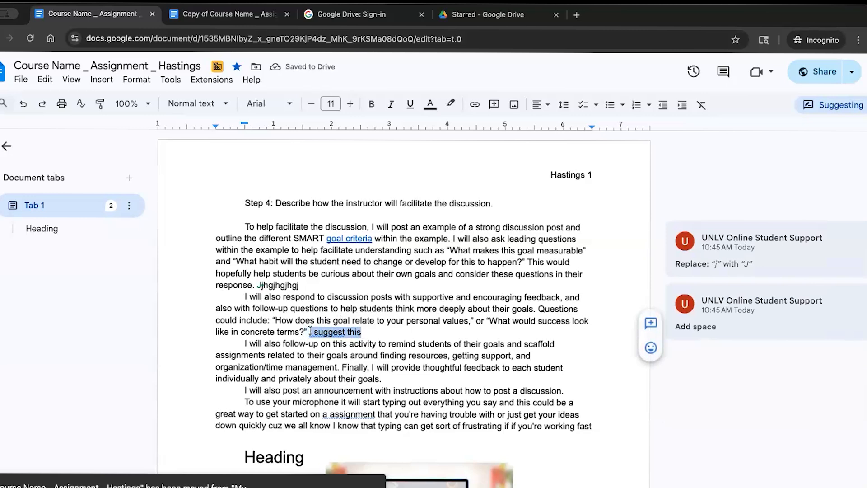
key("BackSpace")
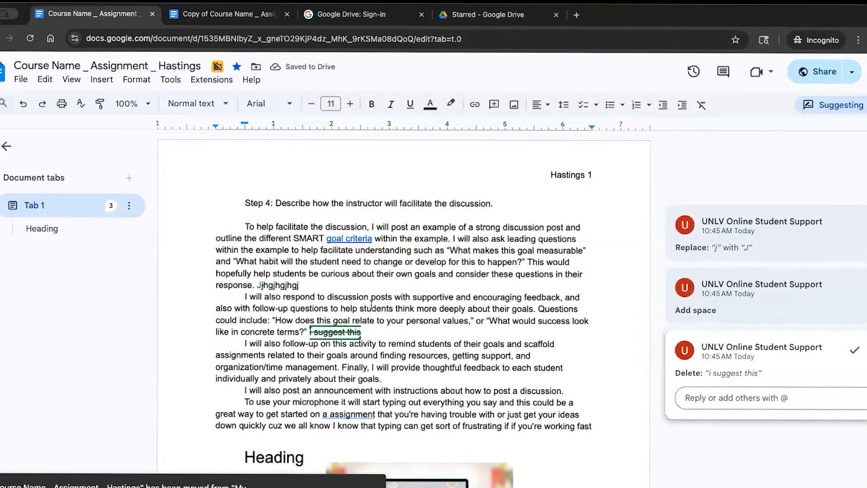
left_click(854, 350)
Switch the document through Editing and Suggesting modes and leave it in Viewing mode
left_click(827, 105)
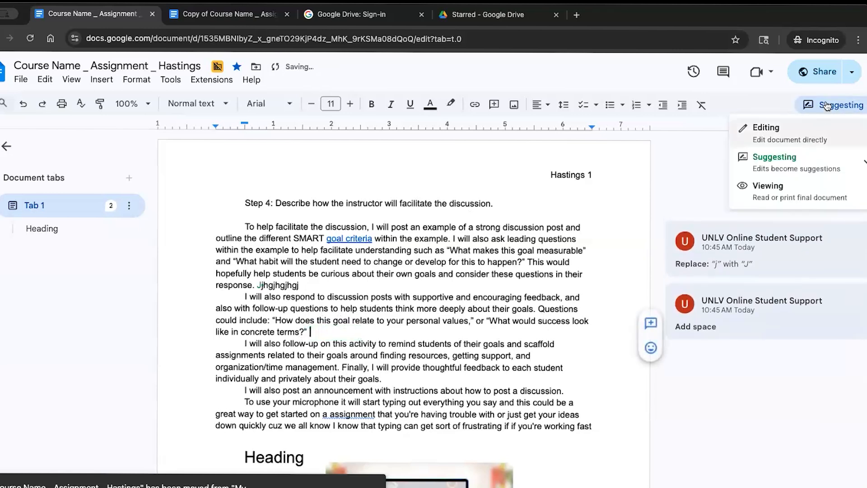
left_click(777, 133)
left_click(831, 105)
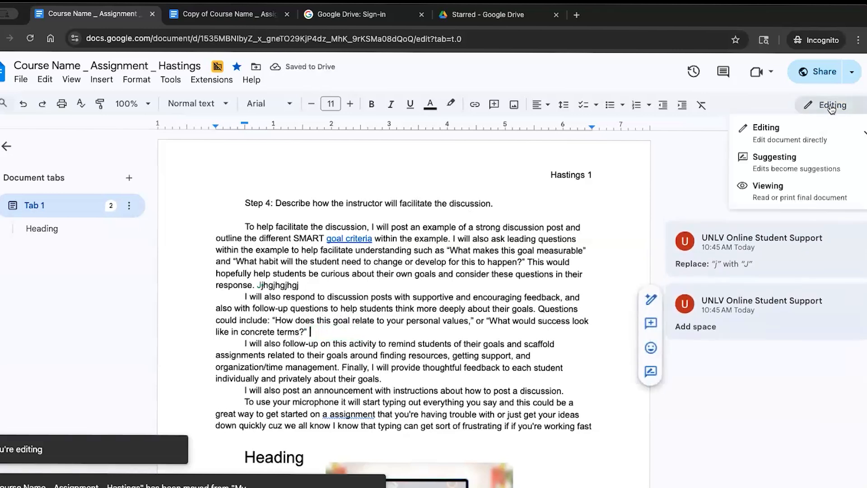
left_click(805, 171)
left_click(819, 108)
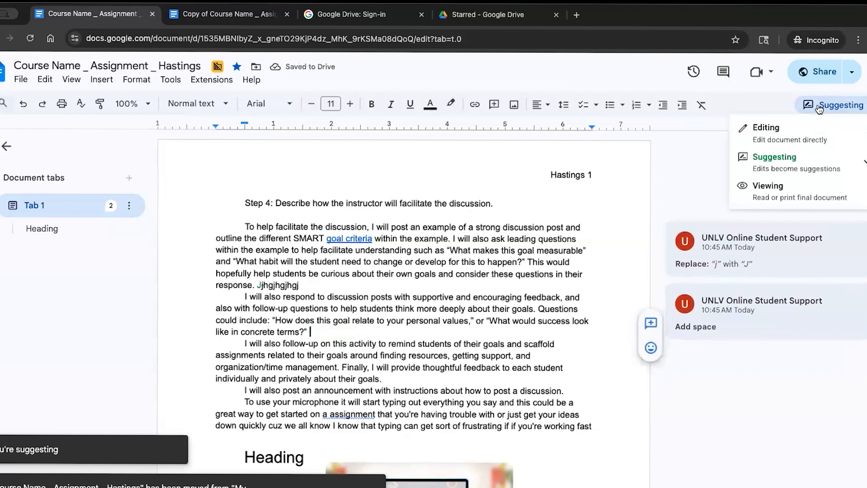
left_click(803, 191)
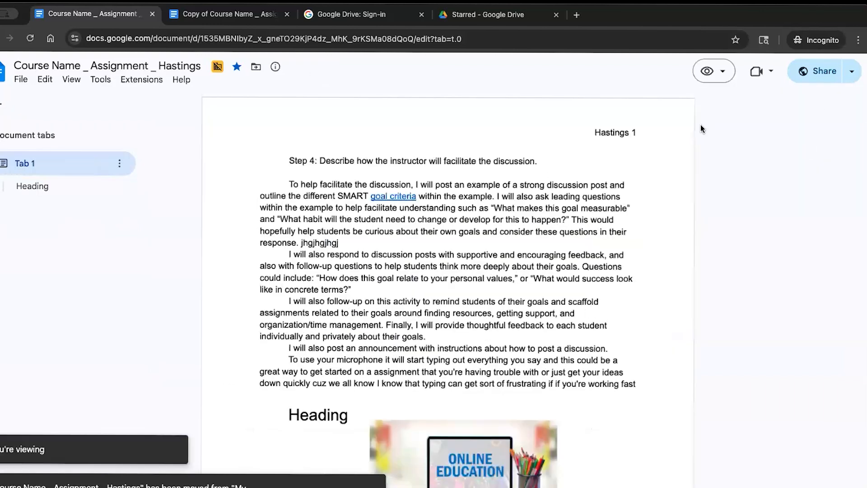
left_click(720, 71)
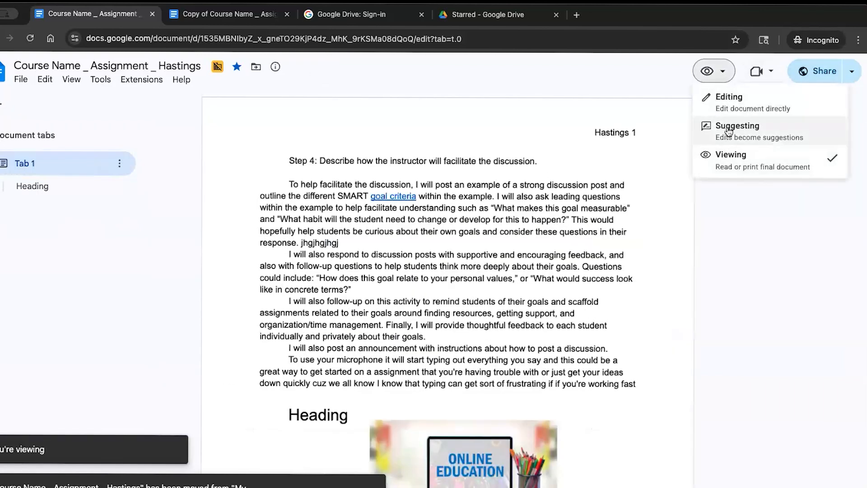
left_click(722, 167)
Try selecting passages of the body text in Viewing mode, and return the document to Editing mode
left_click_drag(403, 266, 496, 400)
left_click(466, 233)
left_click_drag(492, 197, 261, 199)
double_click(428, 172)
left_click(718, 75)
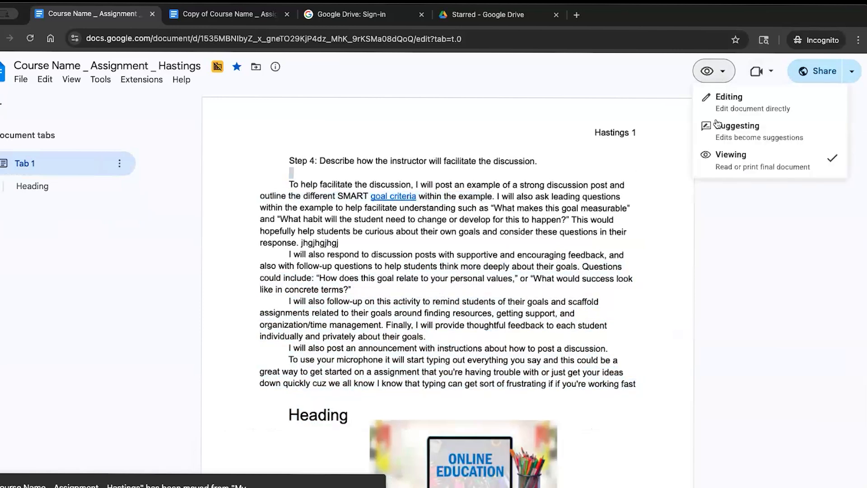
left_click(722, 96)
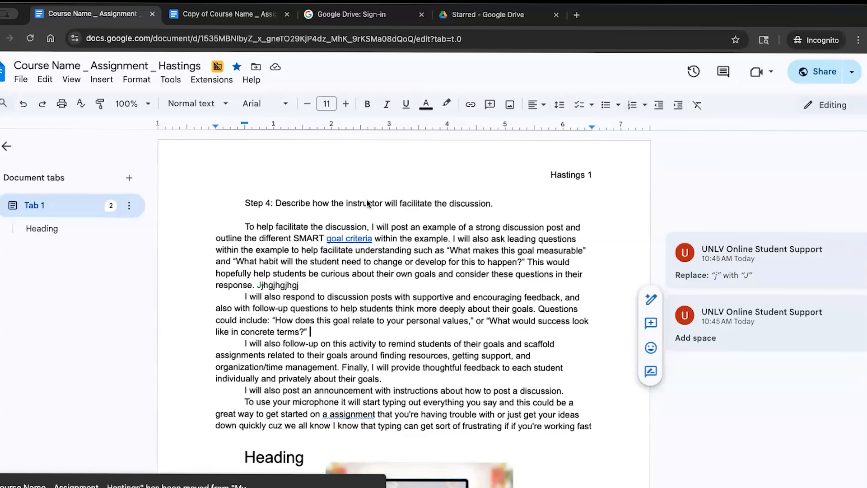
Bring up the file formats available for downloading the document
left_click(25, 80)
mouse_move(70, 207)
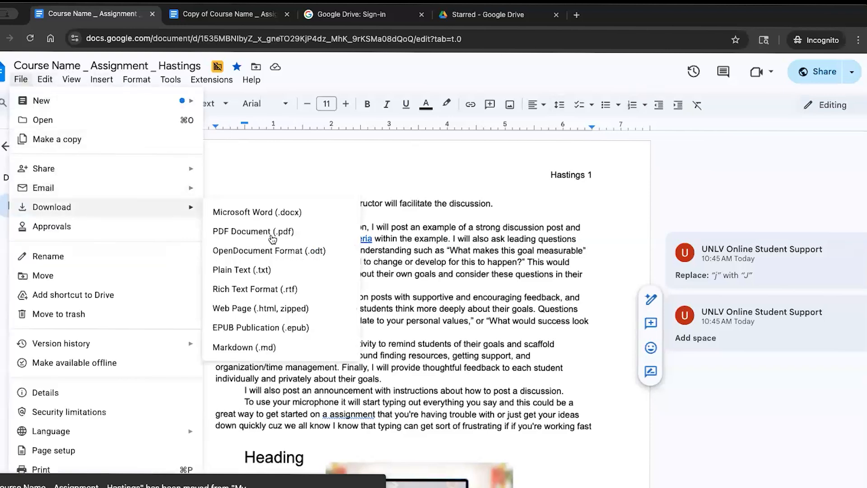